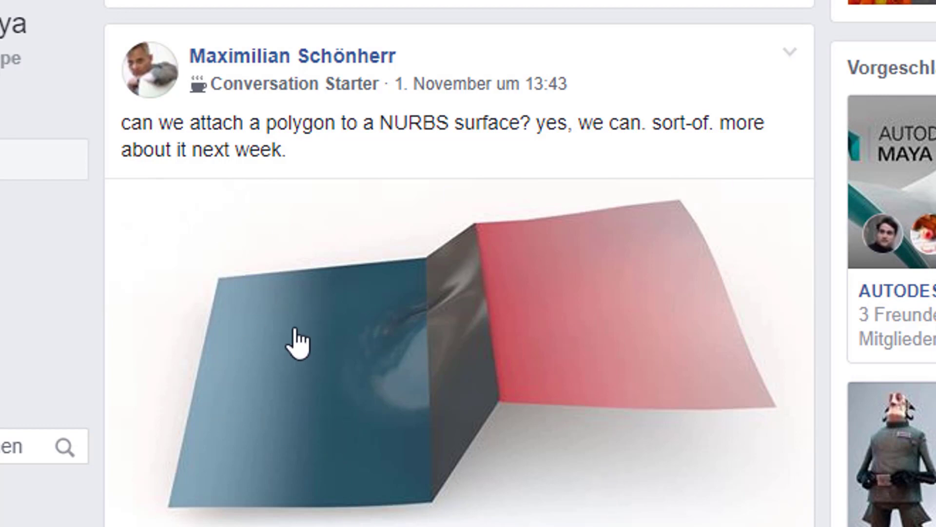
# - Scroll through the Facebook post on attaching a polygon to a NURBS surface and its comments
pyautogui.scroll(-1, 292, 361)
pyautogui.scroll(-2, 295, 378)
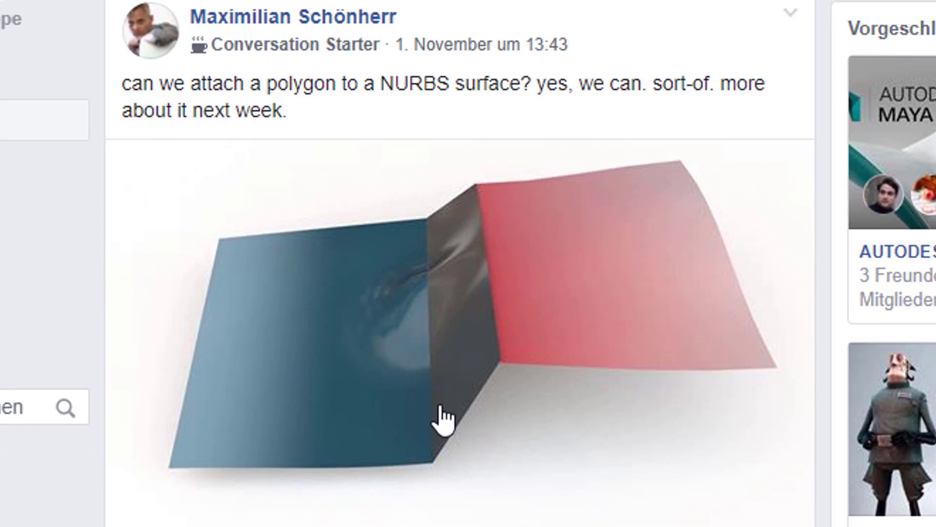
pyautogui.scroll(-4, 470, 195)
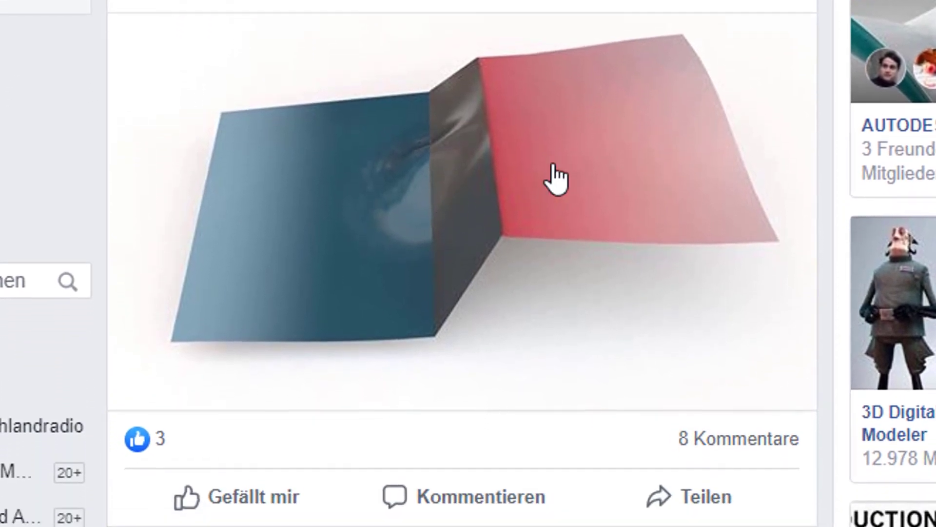
pyautogui.scroll(-4, 607, 73)
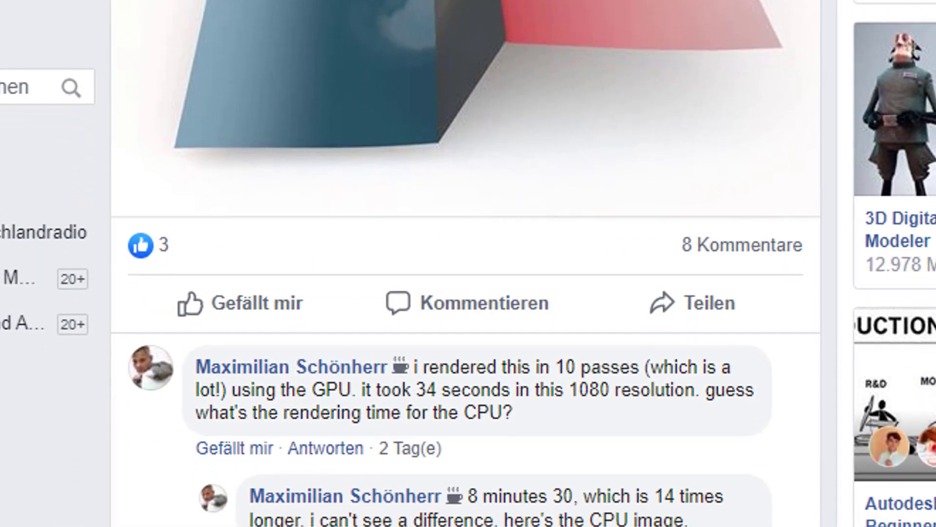
pyautogui.scroll(-2, 755, 340)
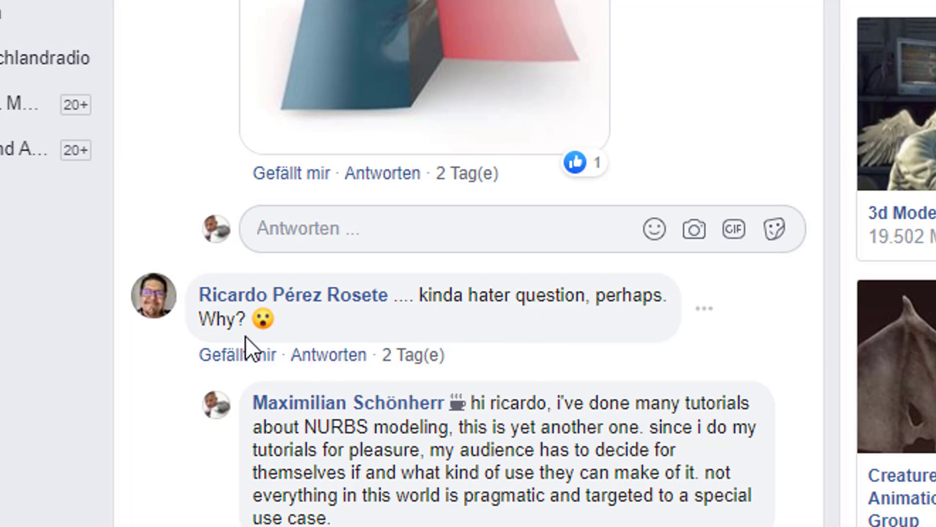
pyautogui.scroll(10, 664, 250)
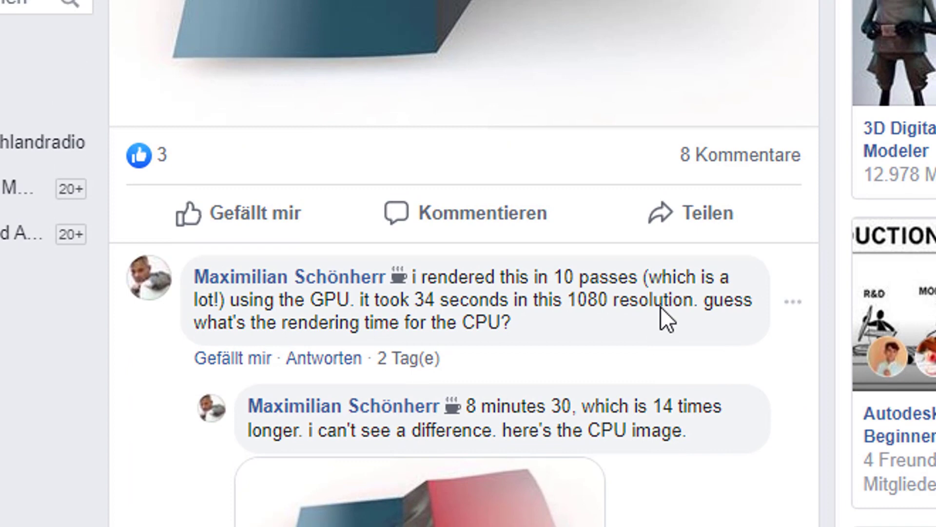
pyautogui.scroll(3, 361, 110)
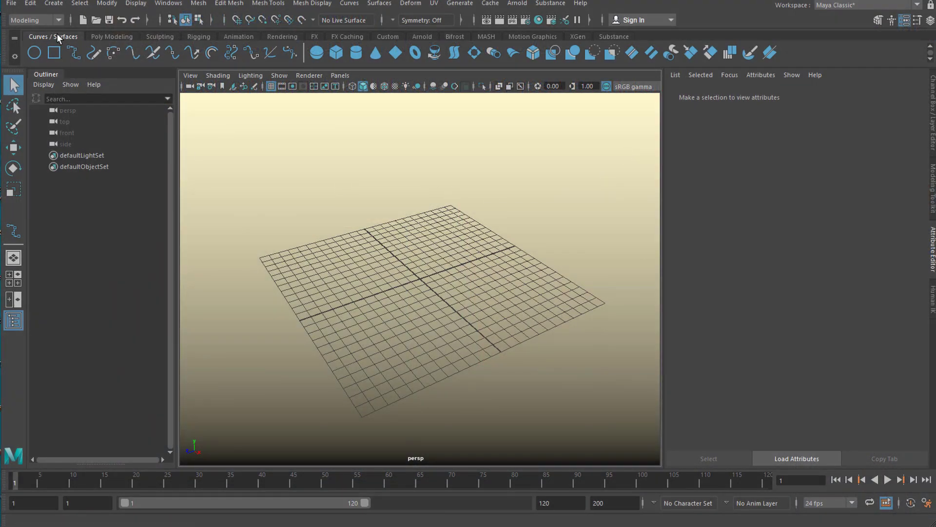
# - Create a NURBS sphere and cut it open with a Start Sweep of 135.446
pyautogui.click(317, 53)
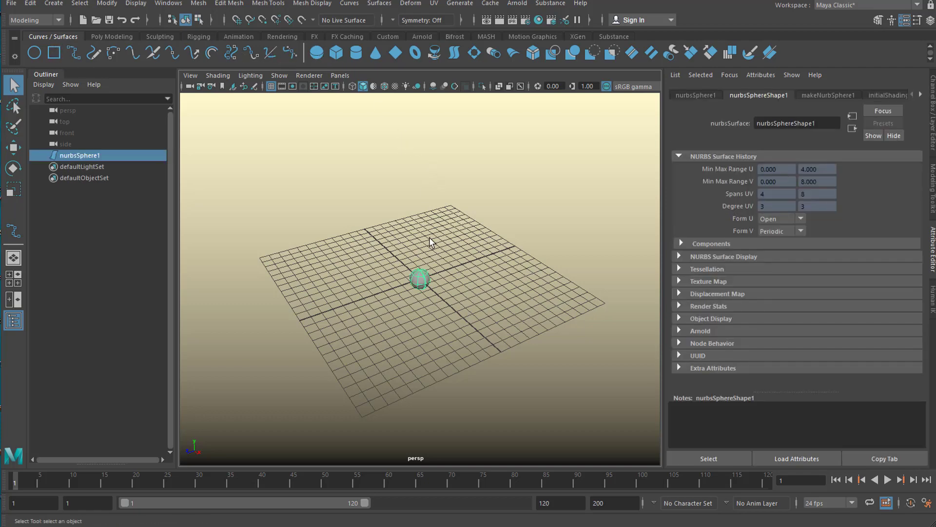
pyautogui.keyDown('alt'); pyautogui.moveTo(360, 334); pyautogui.dragTo(512, 334); pyautogui.keyUp('alt')
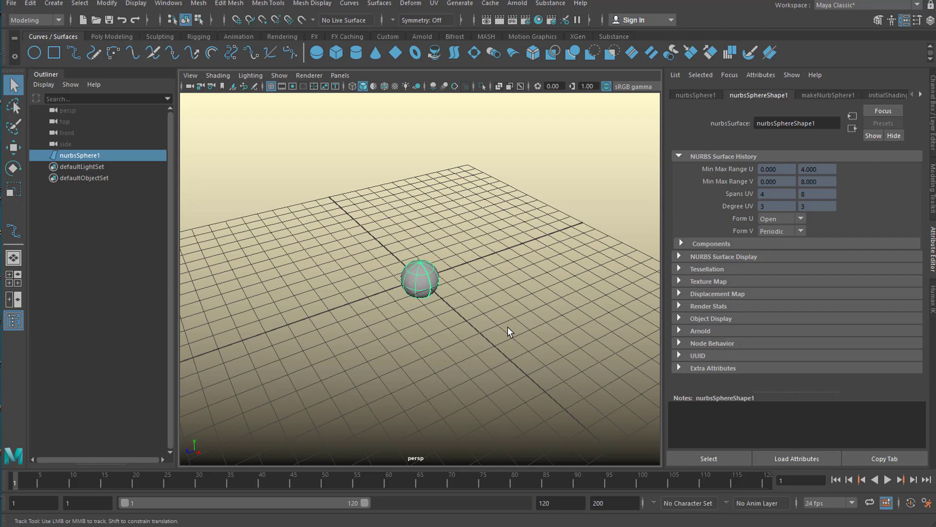
pyautogui.scroll(3, 508, 326)
pyautogui.click(831, 96)
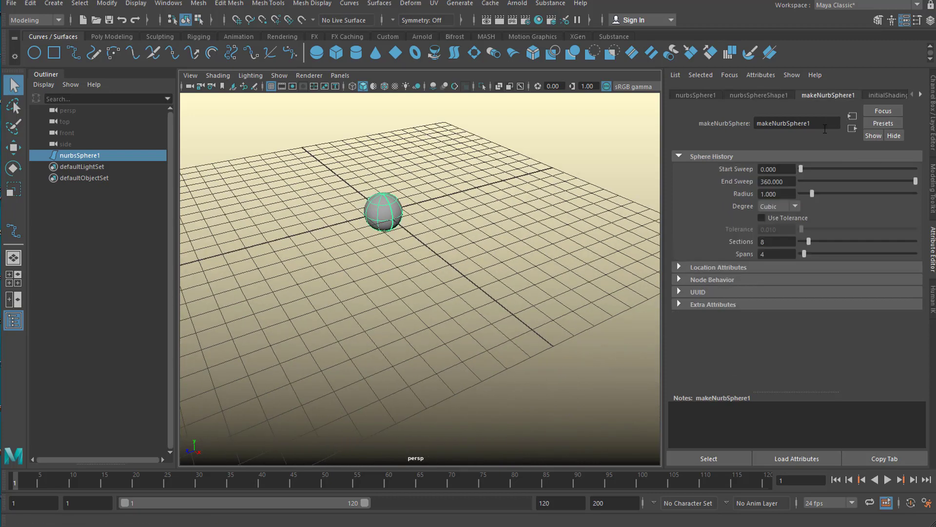
pyautogui.moveTo(801, 169); pyautogui.dragTo(836, 169)
pyautogui.moveTo(487, 270)
pyautogui.keyDown('alt'); pyautogui.mouseDown()
pyautogui.moveTo(506, 271)
pyautogui.moveTo(492, 266)
pyautogui.mouseUp(); pyautogui.keyUp('alt')
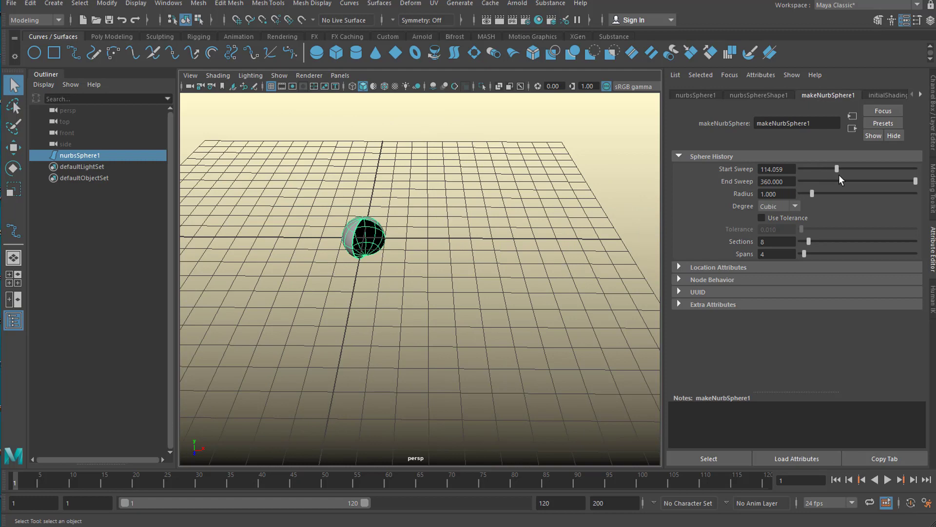
pyautogui.moveTo(838, 170); pyautogui.dragTo(845, 176)
pyautogui.keyDown('alt'); pyautogui.moveTo(481, 299); pyautogui.dragTo(506, 316); pyautogui.keyUp('alt')
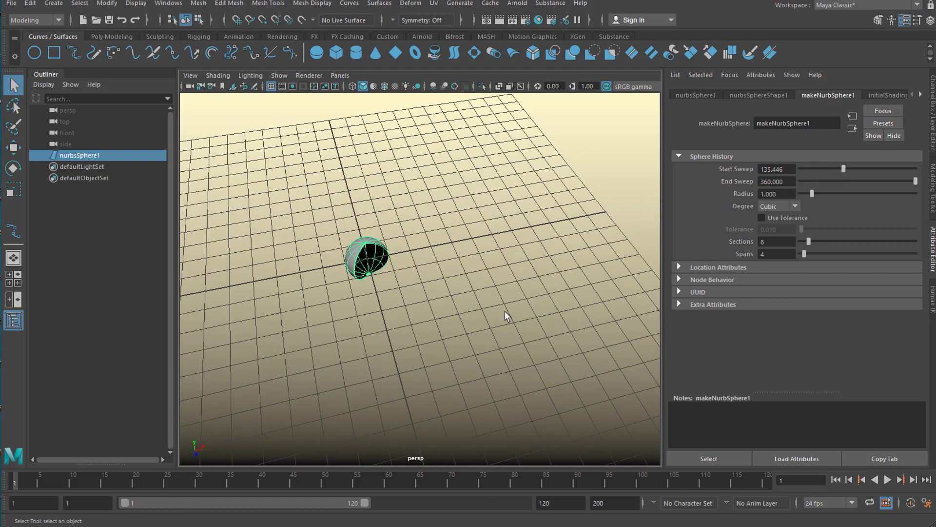
# - Rotate the opened sphere about Z so it lies on its side
pyautogui.press('e')
pyautogui.moveTo(415, 276)
pyautogui.mouseDown()
pyautogui.moveTo(417, 215)
pyautogui.moveTo(424, 233)
pyautogui.moveTo(514, 268)
pyautogui.moveTo(438, 193)
pyautogui.moveTo(478, 226)
pyautogui.moveTo(501, 274)
pyautogui.moveTo(422, 293)
pyautogui.mouseUp()
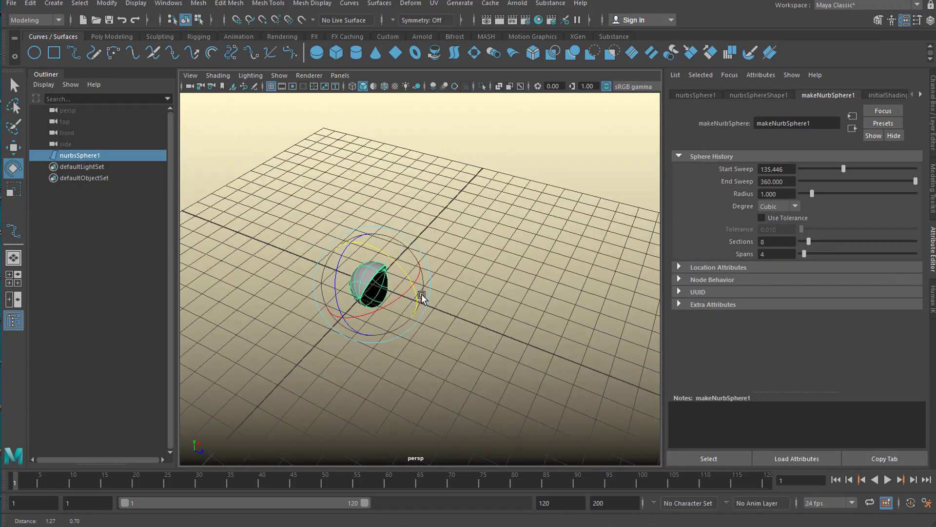
pyautogui.keyDown('alt'); pyautogui.moveTo(422, 293); pyautogui.dragTo(537, 304, button='right'); pyautogui.keyUp('alt')
pyautogui.keyDown('alt'); pyautogui.moveTo(538, 304); pyautogui.dragTo(500, 281); pyautogui.keyUp('alt')
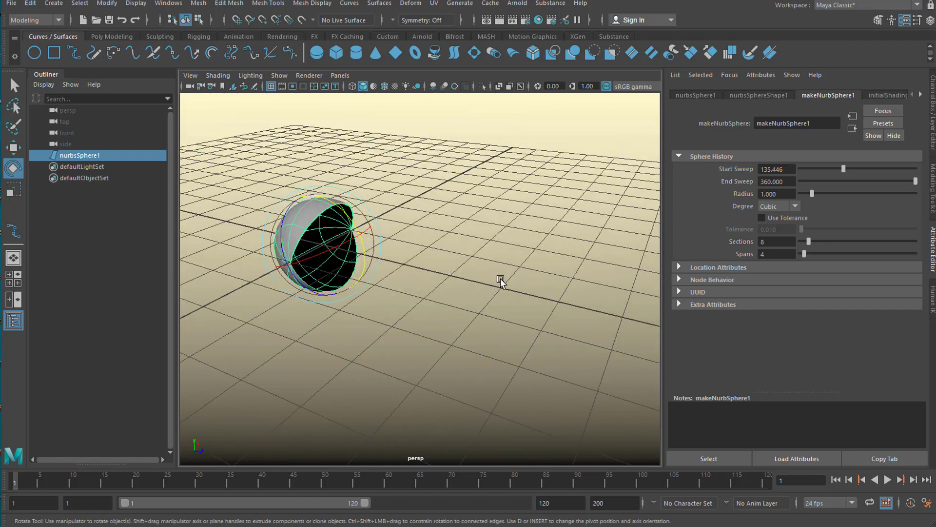
# - Create a polygon disc and move it out beside the sphere
pyautogui.click(112, 37)
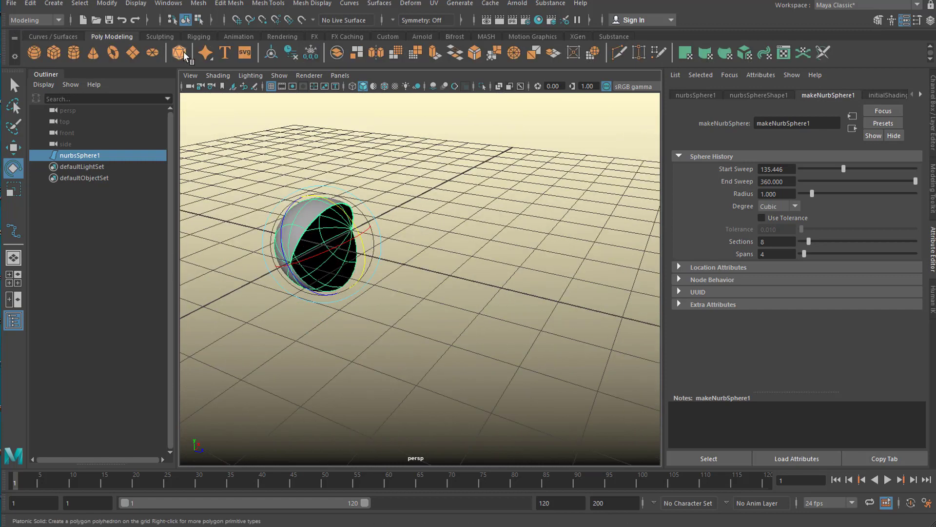
pyautogui.click(153, 54)
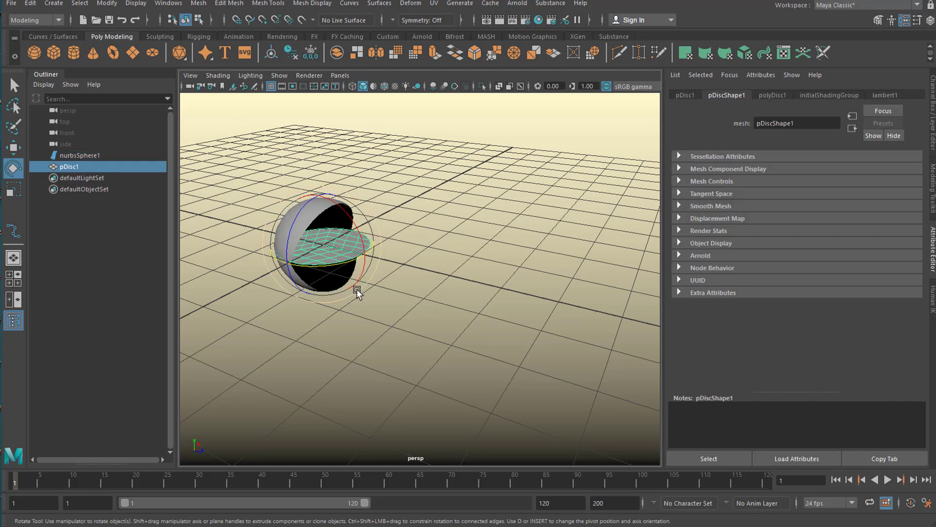
pyautogui.press('w')
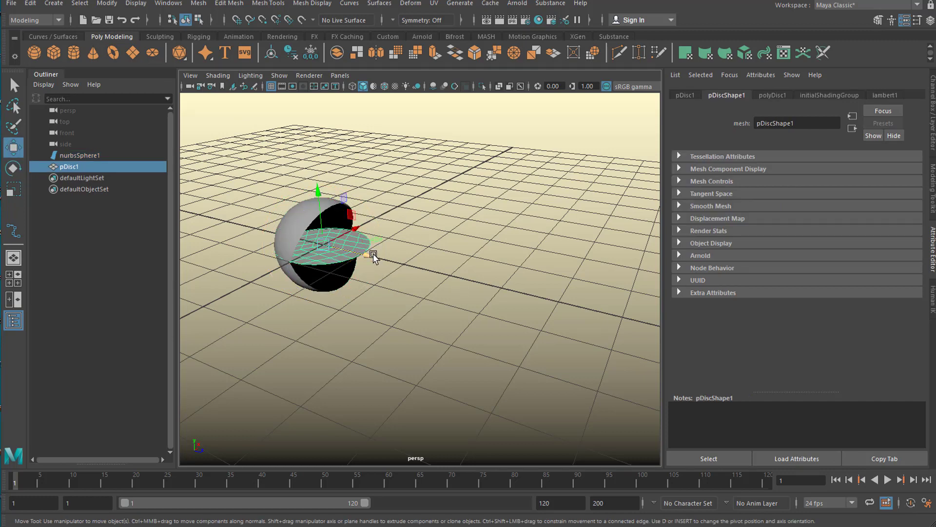
pyautogui.moveTo(385, 264); pyautogui.dragTo(553, 314)
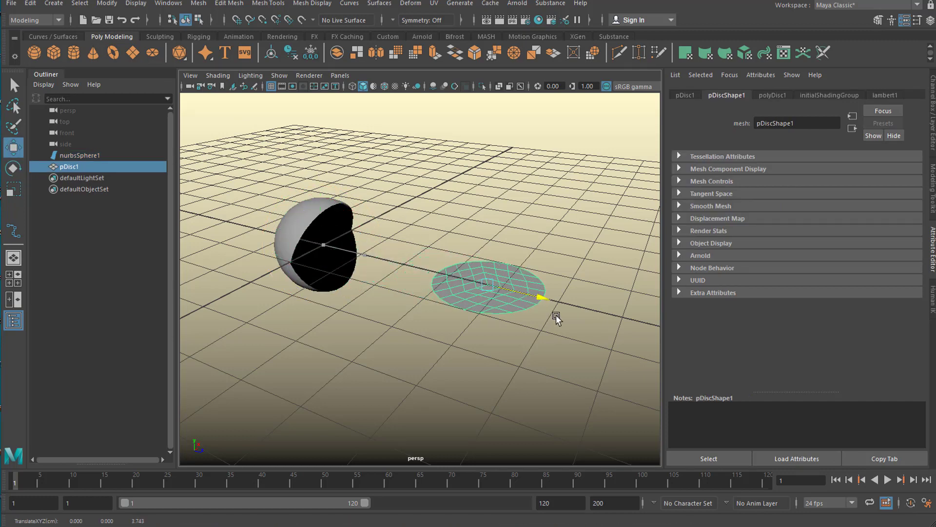
# - Give the sphere a new blue aiStandardSurface material
pyautogui.click(309, 215)
pyautogui.moveTo(309, 214); pyautogui.dragTo(312, 273, button='right')
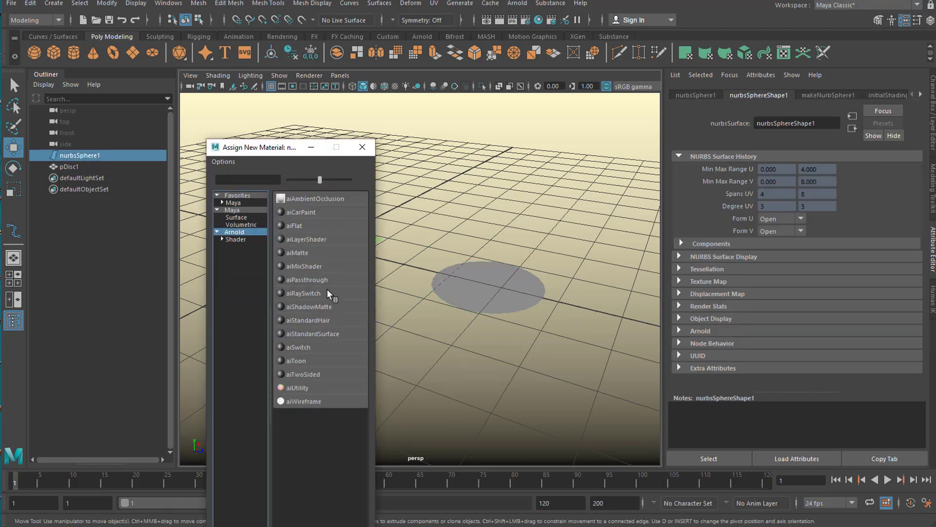
pyautogui.click(312, 319)
pyautogui.click(777, 238)
pyautogui.click(836, 273)
# - Give the disc a new red aiStandardSurface material
pyautogui.click(487, 288)
pyautogui.moveTo(478, 268); pyautogui.dragTo(531, 512, button='right')
pyautogui.click(776, 238)
pyautogui.click(897, 229)
# - Return to plain selection and select the sphere, then the red disc again
pyautogui.scroll(2, 418, 356)
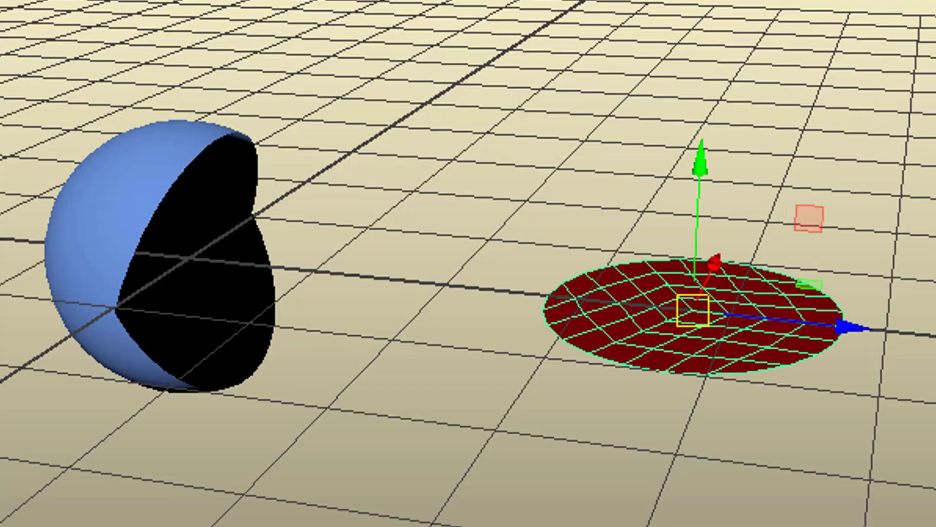
pyautogui.press('q')
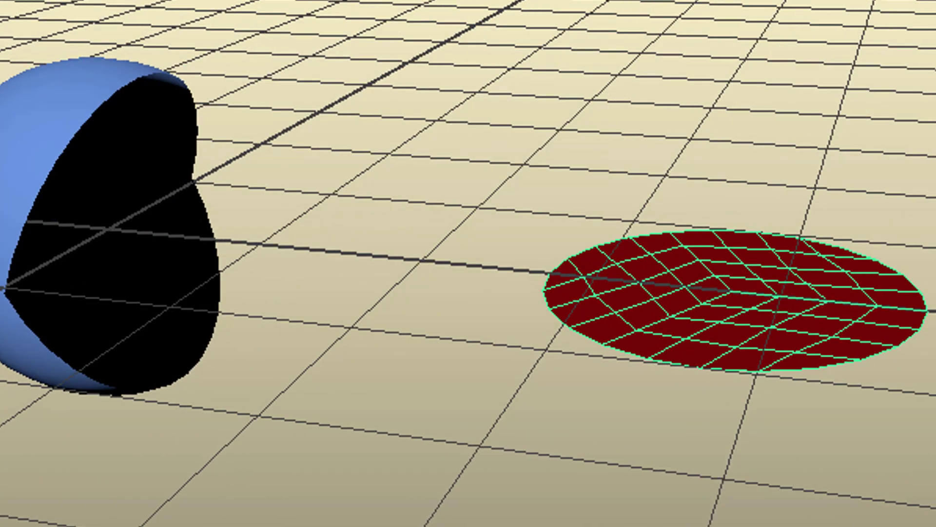
pyautogui.scroll(1, 468, 263)
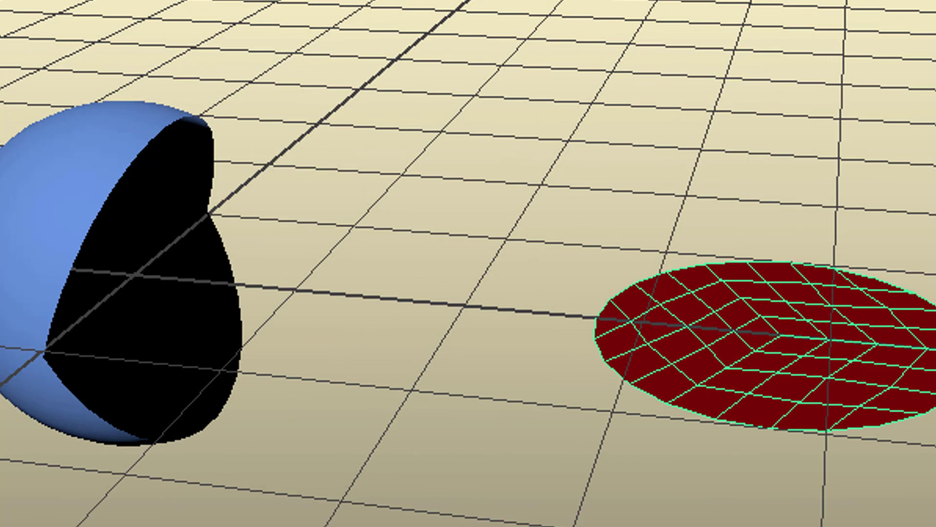
pyautogui.click(80, 177)
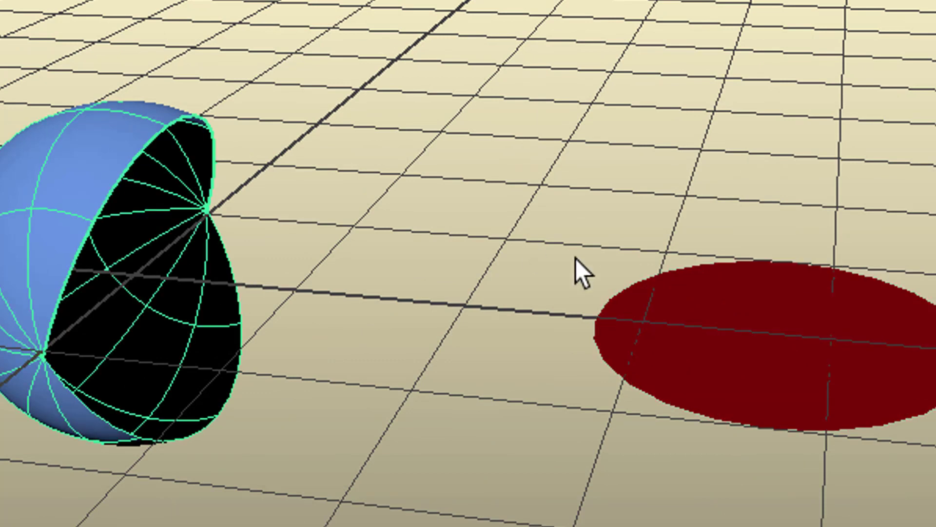
pyautogui.click(811, 328)
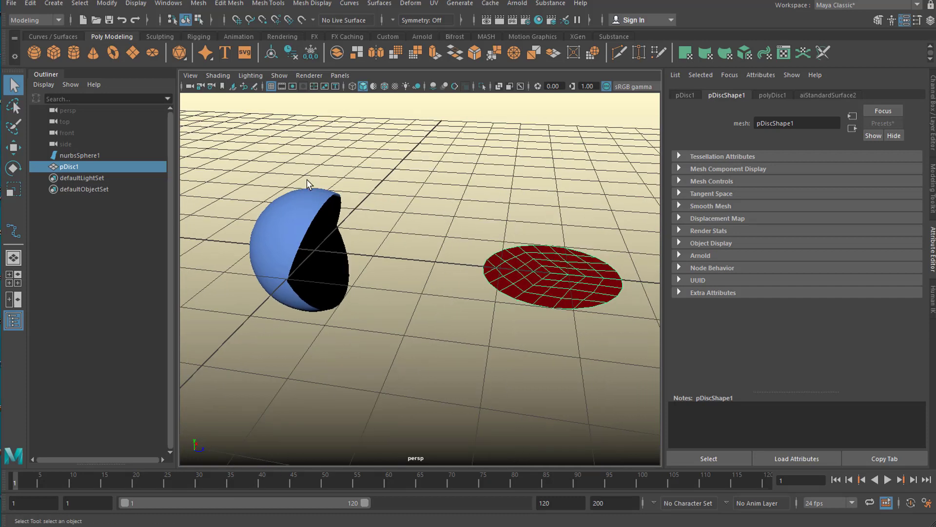
pyautogui.click(56, 37)
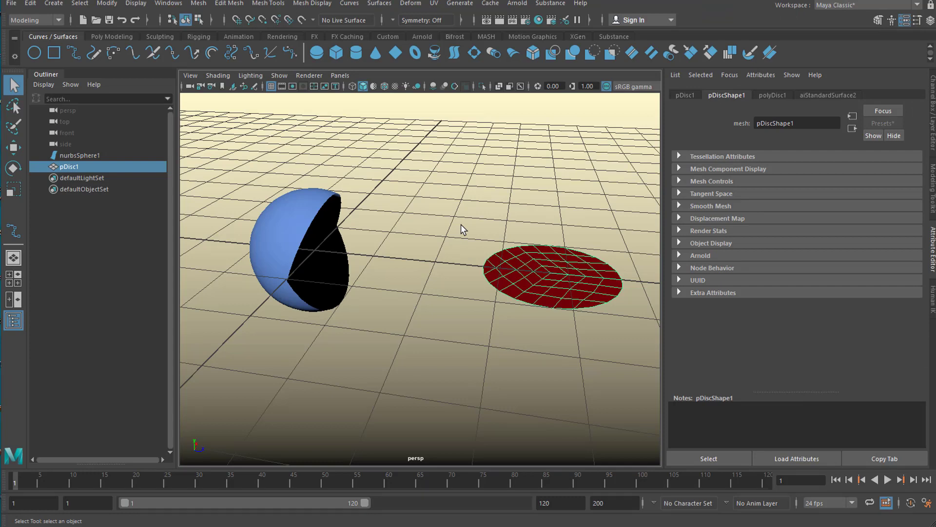
# - Select the isoparm along the half-sphere's open rim
pyautogui.keyDown('alt'); pyautogui.moveTo(559, 243); pyautogui.dragTo(517, 238); pyautogui.keyUp('alt')
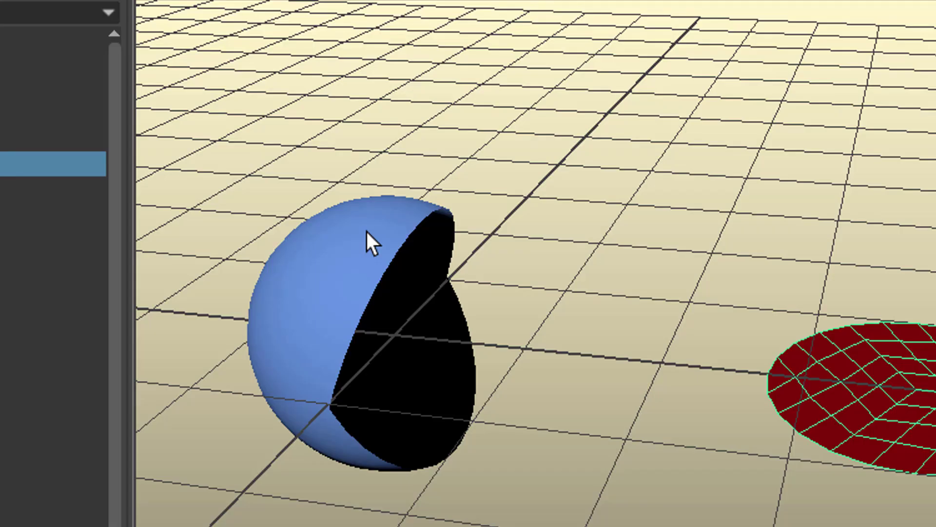
pyautogui.moveTo(367, 232); pyautogui.dragTo(378, 156, button='right')
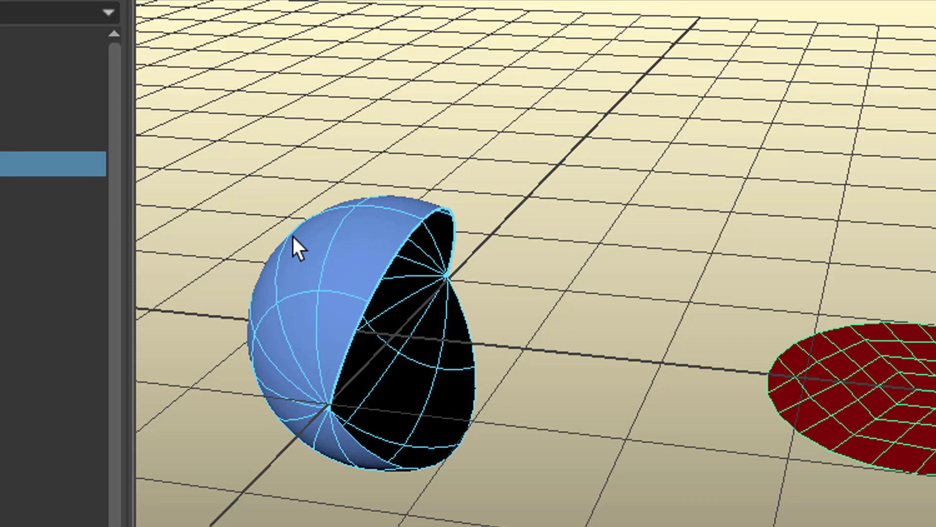
pyautogui.moveTo(336, 253); pyautogui.dragTo(397, 276)
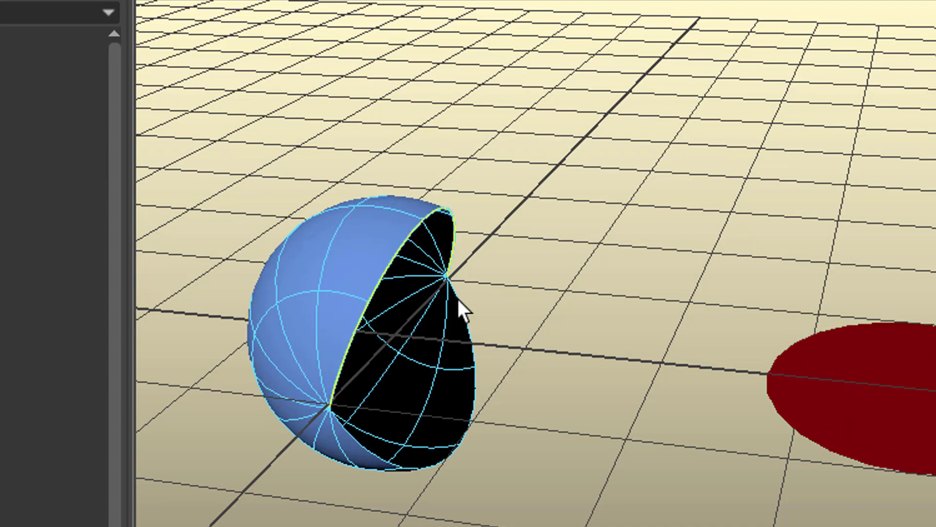
pyautogui.keyDown('alt'); pyautogui.moveTo(416, 333); pyautogui.dragTo(399, 271); pyautogui.keyUp('alt')
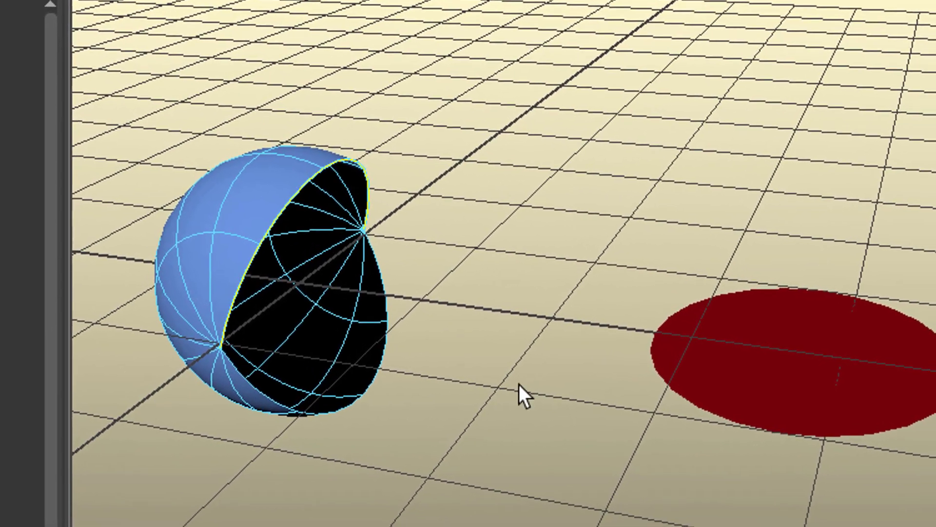
# - Switch the red disc to edge mode and frame both sphere and disc
pyautogui.moveTo(755, 241); pyautogui.dragTo(754, 332, button='right')
pyautogui.moveTo(640, 282); pyautogui.dragTo(644, 205, button='right')
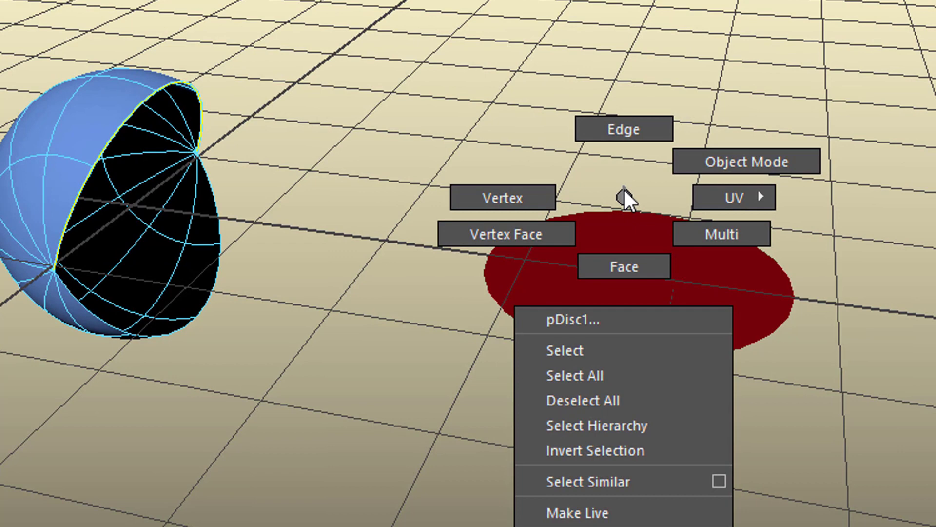
pyautogui.moveTo(624, 188); pyautogui.dragTo(632, 130, button='right')
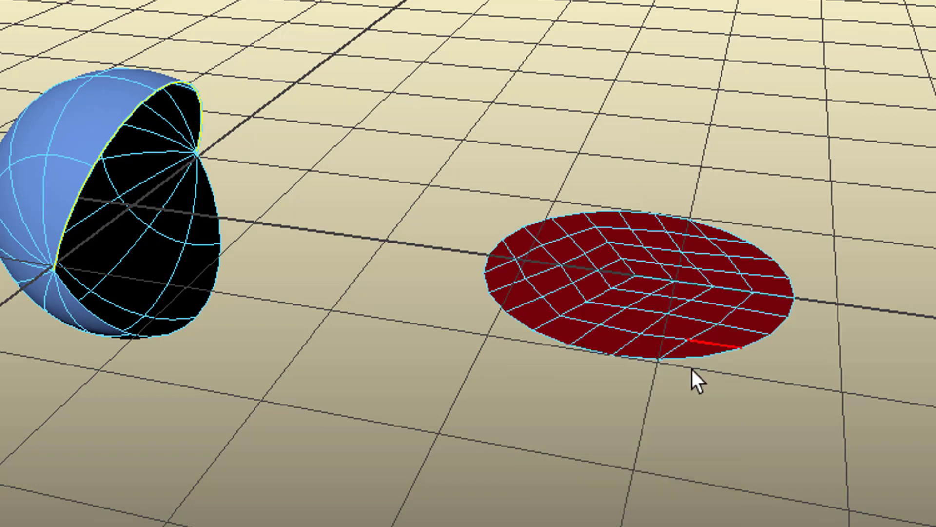
pyautogui.keyDown('alt'); pyautogui.moveTo(692, 381); pyautogui.dragTo(707, 416); pyautogui.keyUp('alt')
pyautogui.keyDown('alt'); pyautogui.moveTo(707, 416); pyautogui.dragTo(671, 257, button='middle'); pyautogui.keyUp('alt')
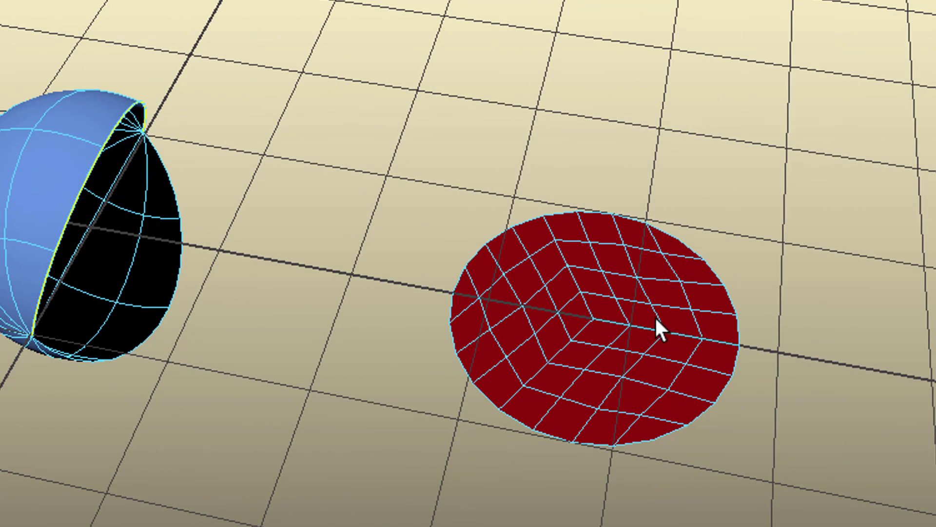
pyautogui.keyDown('alt'); pyautogui.moveTo(656, 319); pyautogui.dragTo(708, 306); pyautogui.keyUp('alt')
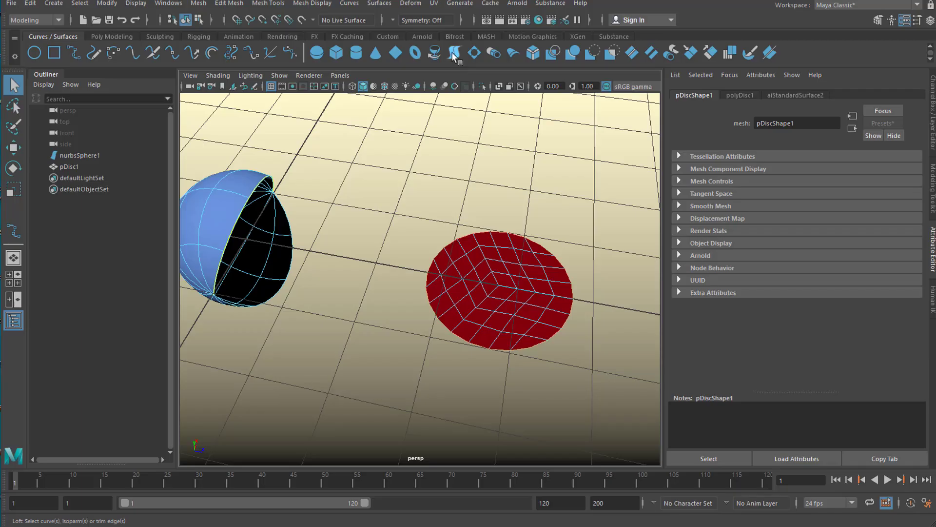
pyautogui.click(378, 4)
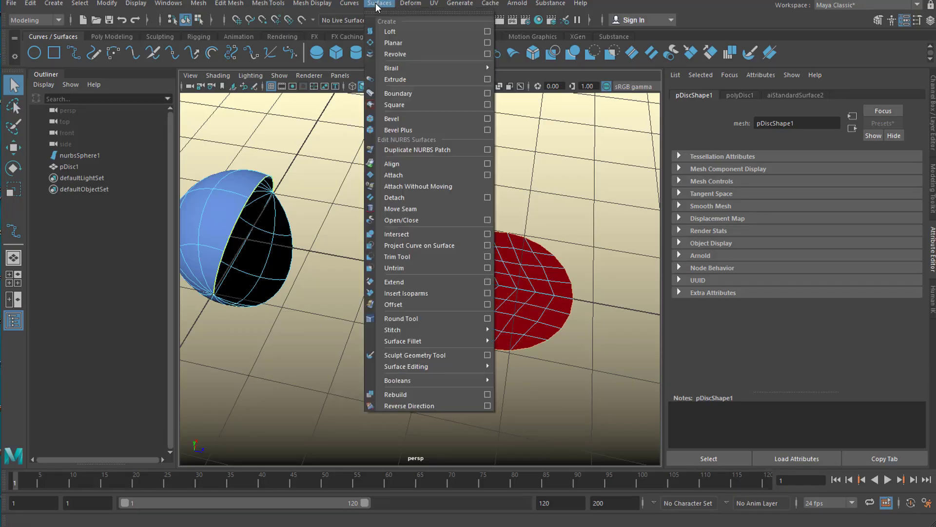
pyautogui.click(390, 31)
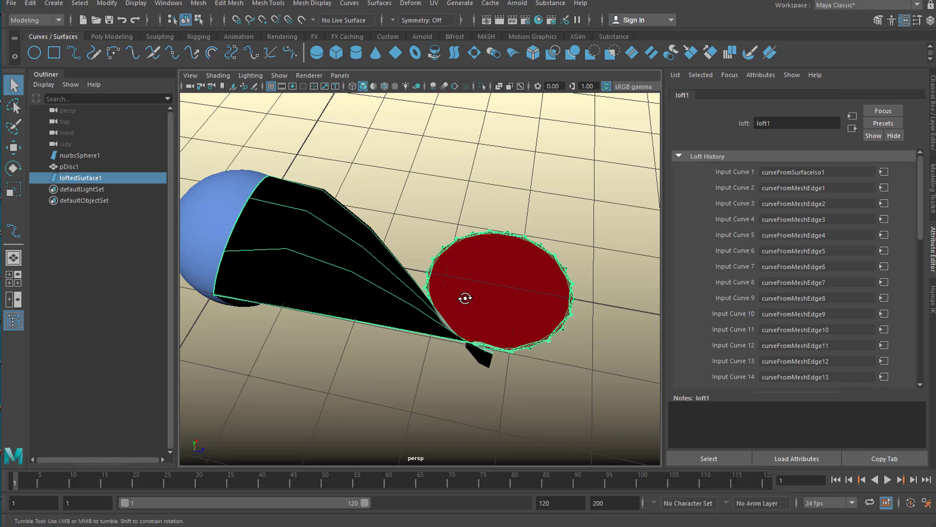
pyautogui.keyDown('alt'); pyautogui.moveTo(464, 297); pyautogui.dragTo(502, 326); pyautogui.keyUp('alt')
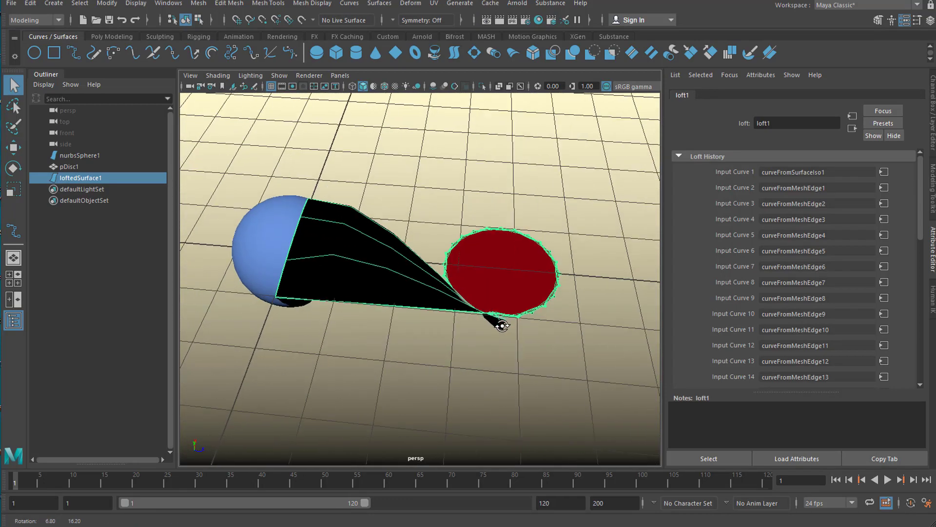
pyautogui.moveTo(484, 354)
pyautogui.keyDown('alt'); pyautogui.mouseDown(button='middle')
pyautogui.moveTo(497, 371)
pyautogui.moveTo(497, 359)
pyautogui.mouseUp(button='middle'); pyautogui.keyUp('alt')
pyautogui.keyDown('alt'); pyautogui.moveTo(496, 327); pyautogui.dragTo(493, 307, button='middle'); pyautogui.keyUp('alt')
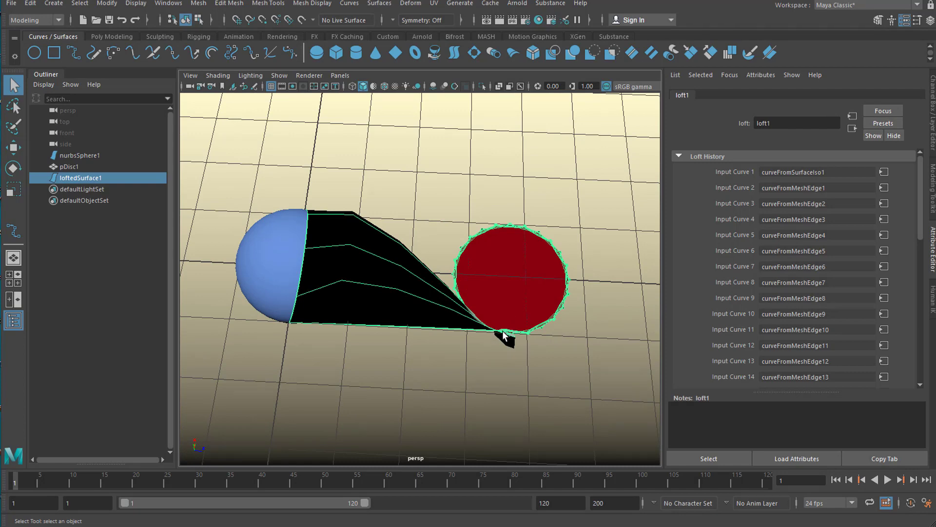
pyautogui.press('Delete')
pyautogui.keyDown('alt'); pyautogui.moveTo(493, 353); pyautogui.dragTo(499, 333, button='right'); pyautogui.keyUp('alt')
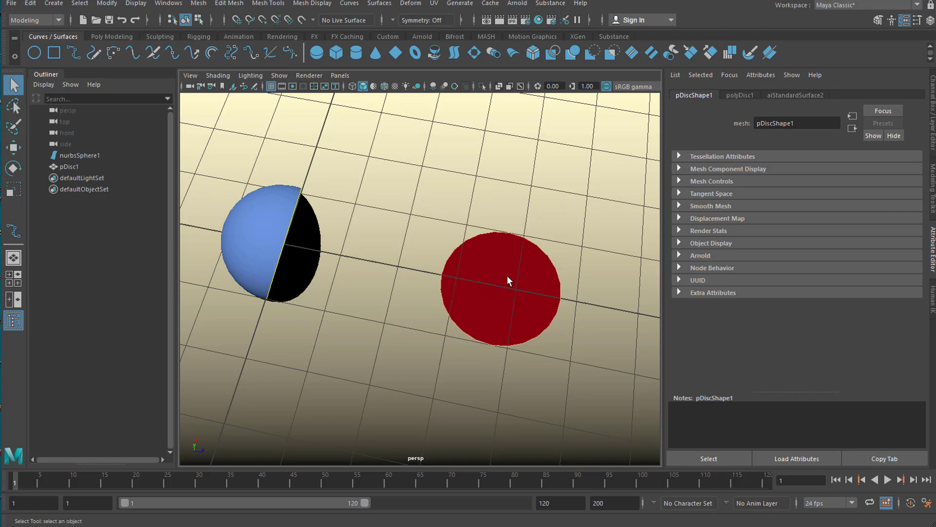
pyautogui.keyDown('alt'); pyautogui.moveTo(499, 325); pyautogui.dragTo(510, 323); pyautogui.keyUp('alt')
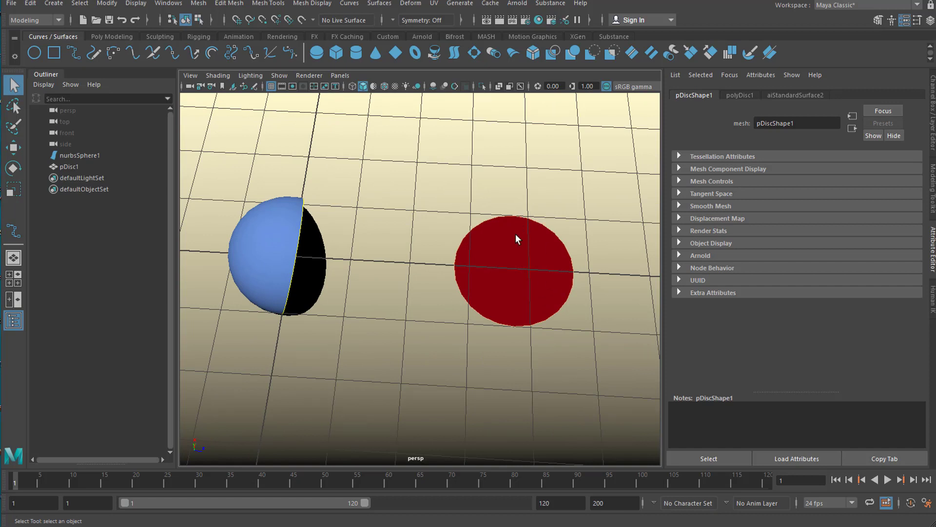
pyautogui.moveTo(516, 239); pyautogui.dragTo(526, 207, button='right')
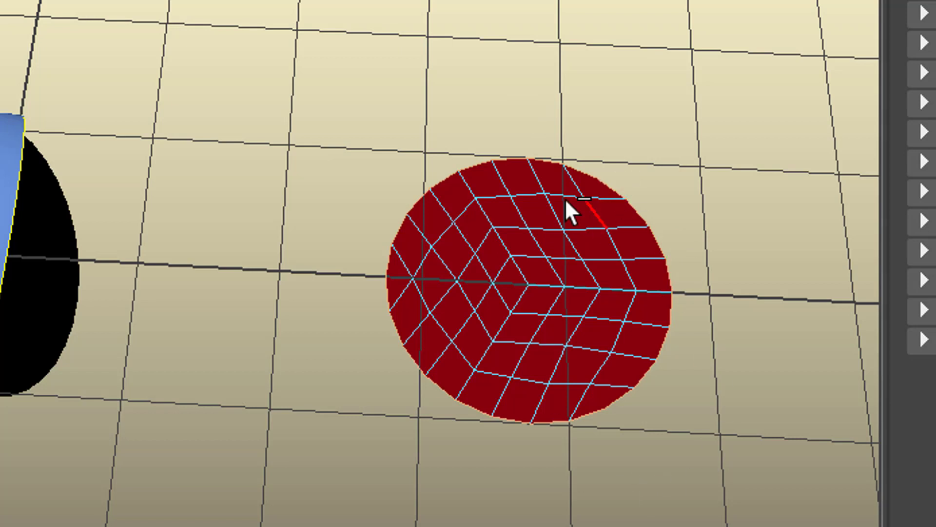
pyautogui.keyDown('ctrl'); pyautogui.moveTo(479, 117); pyautogui.dragTo(761, 493); pyautogui.keyUp('ctrl')
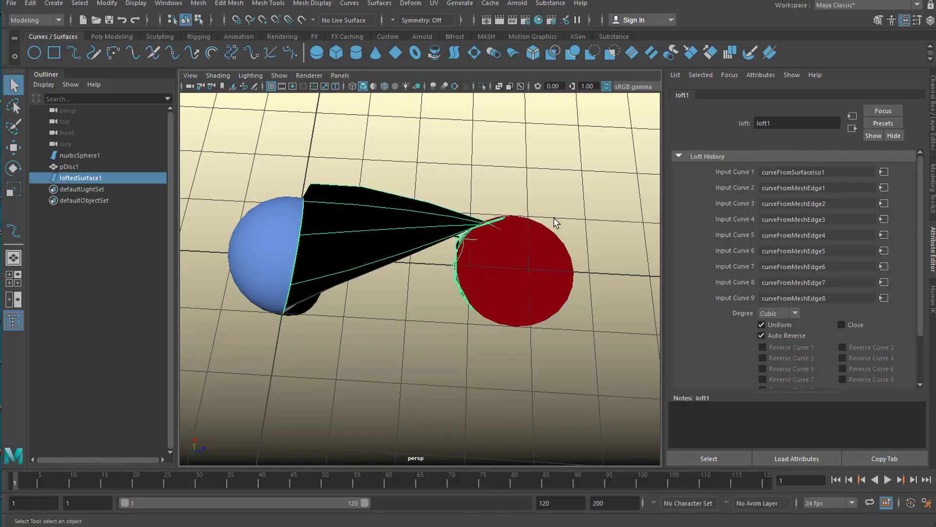
pyautogui.keyDown('alt'); pyautogui.moveTo(554, 220); pyautogui.dragTo(489, 233); pyautogui.keyUp('alt')
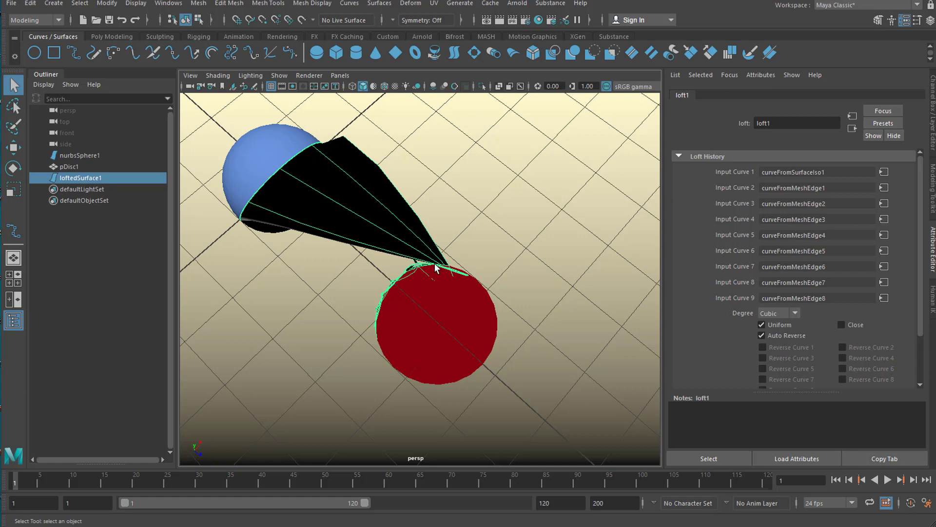
# - Undo the loft and duplicate the red disc's border edges as eight surface curves
pyautogui.hotkey('ctrl', 'z')
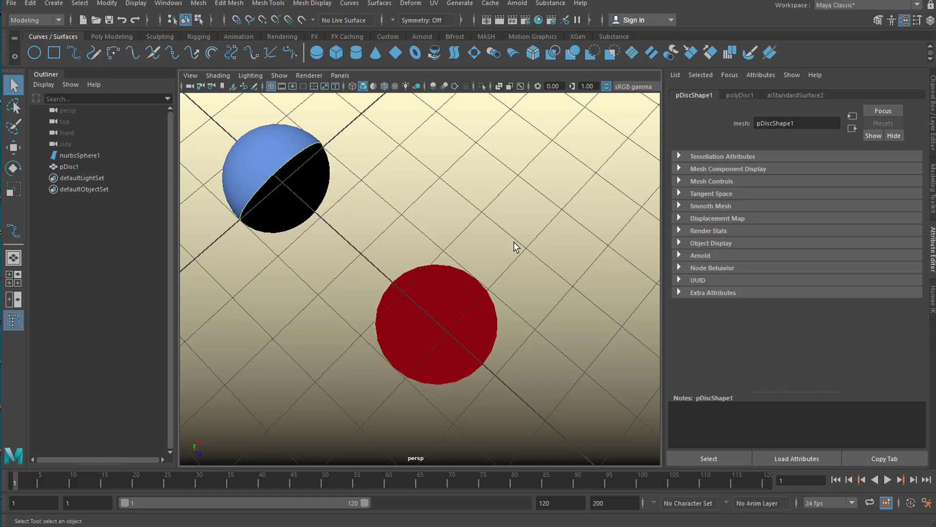
pyautogui.keyDown('alt'); pyautogui.moveTo(514, 244); pyautogui.dragTo(497, 306); pyautogui.keyUp('alt')
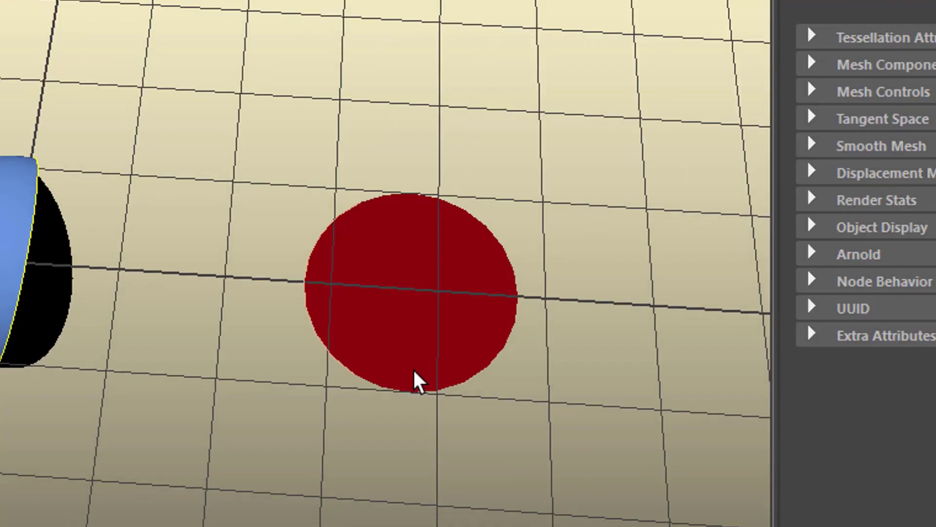
pyautogui.click(435, 267)
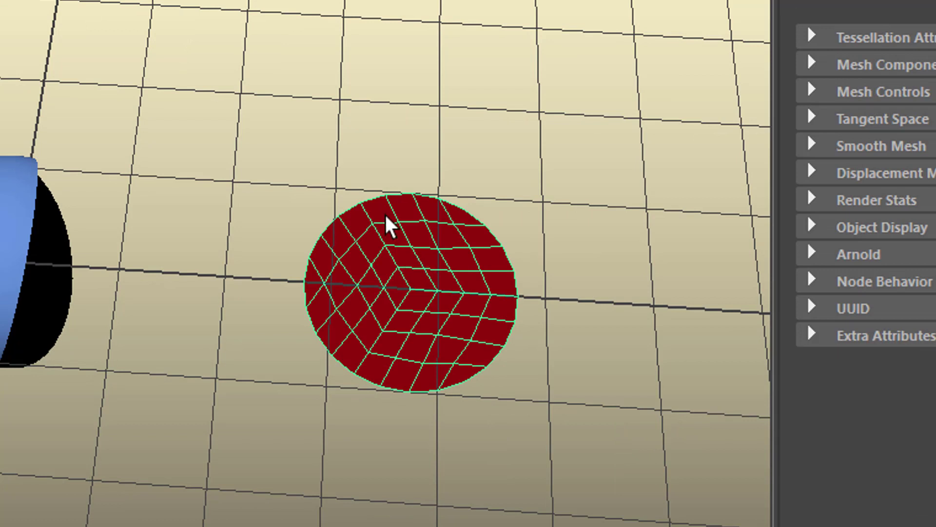
pyautogui.moveTo(397, 197); pyautogui.dragTo(399, 128, button='right')
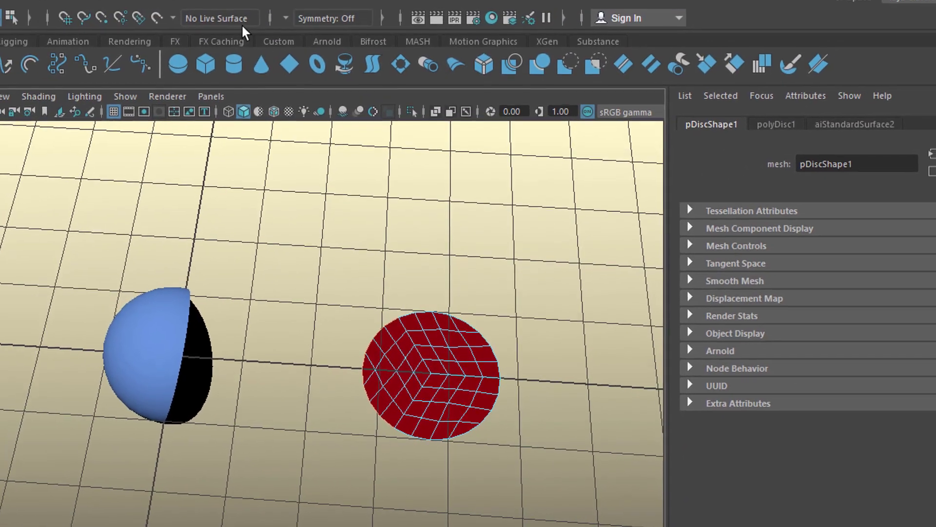
pyautogui.click(231, 6)
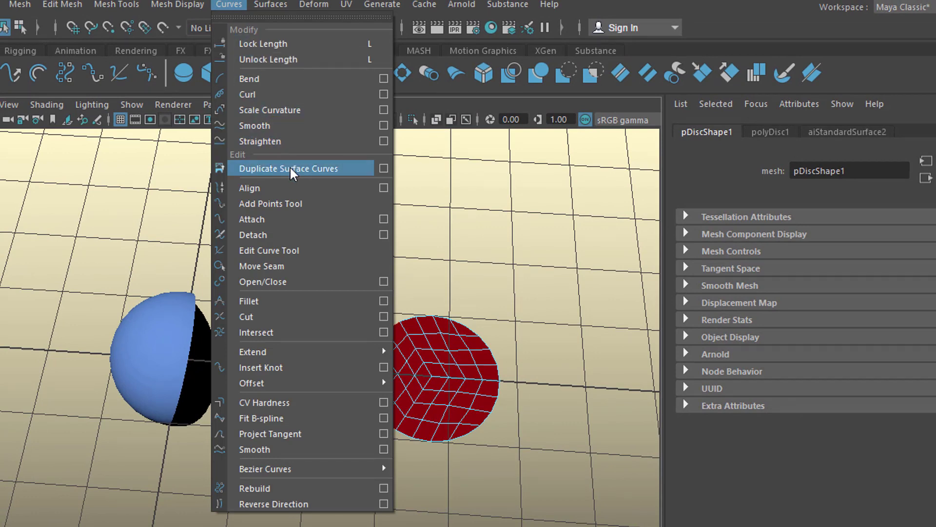
pyautogui.click(334, 169)
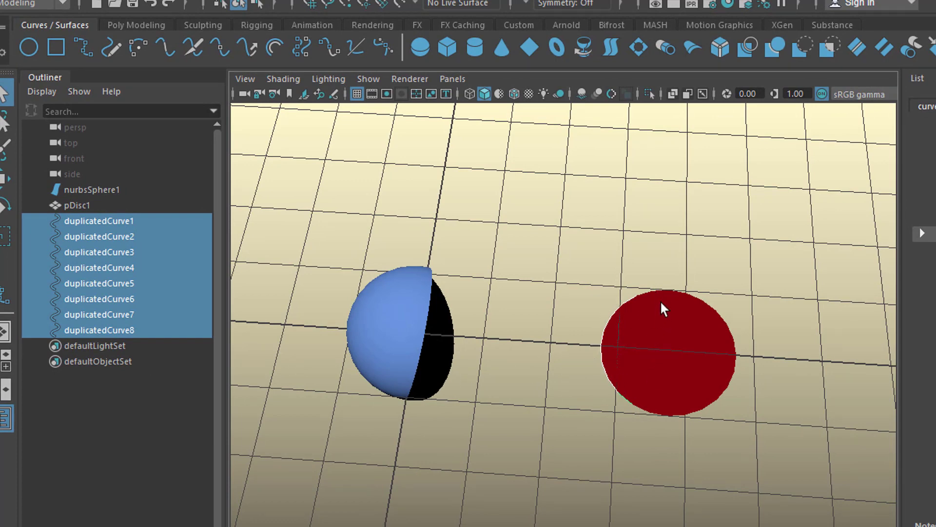
# - Attach duplicatedCurve1 through duplicatedCurve8 into a single curve
pyautogui.moveTo(664, 292); pyautogui.dragTo(666, 237, button='right')
pyautogui.moveTo(658, 277); pyautogui.dragTo(666, 276, button='right')
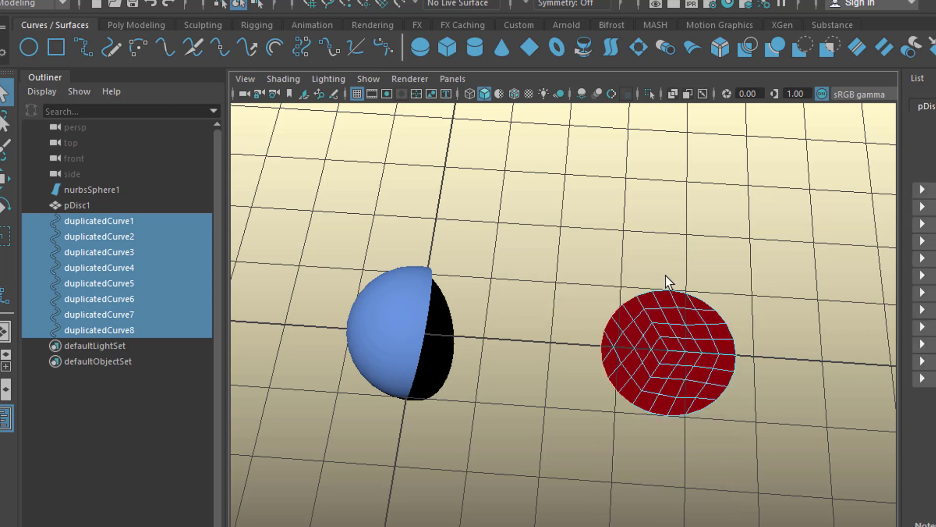
pyautogui.click(133, 223)
pyautogui.keyDown('shift'); pyautogui.click(120, 329); pyautogui.keyUp('shift')
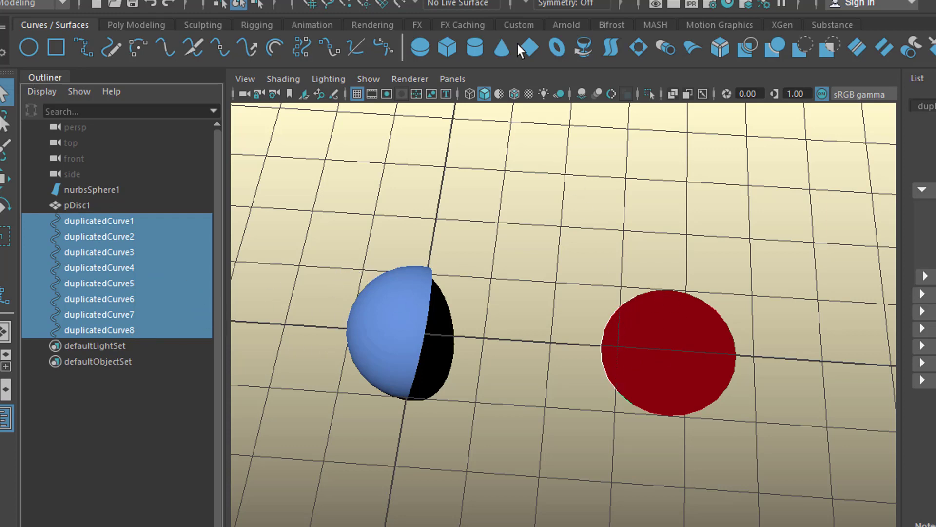
pyautogui.click(461, 0)
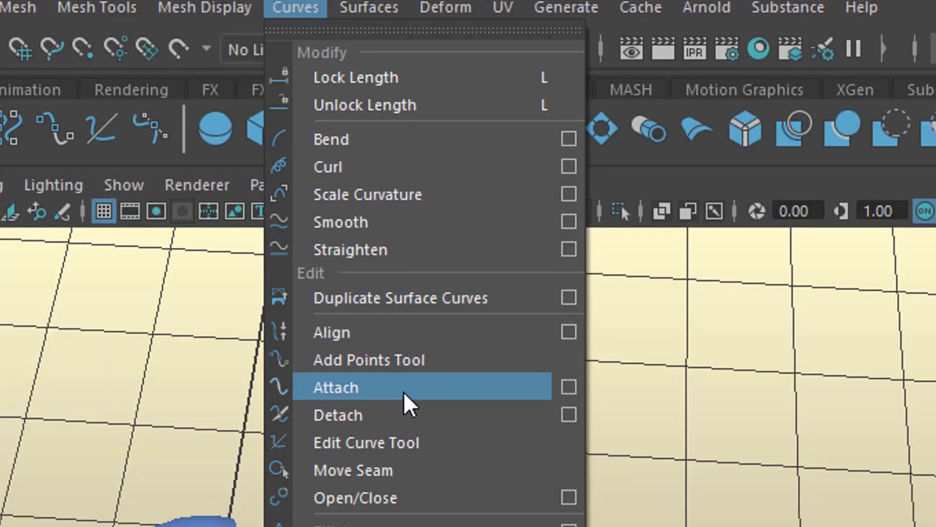
pyautogui.click(409, 405)
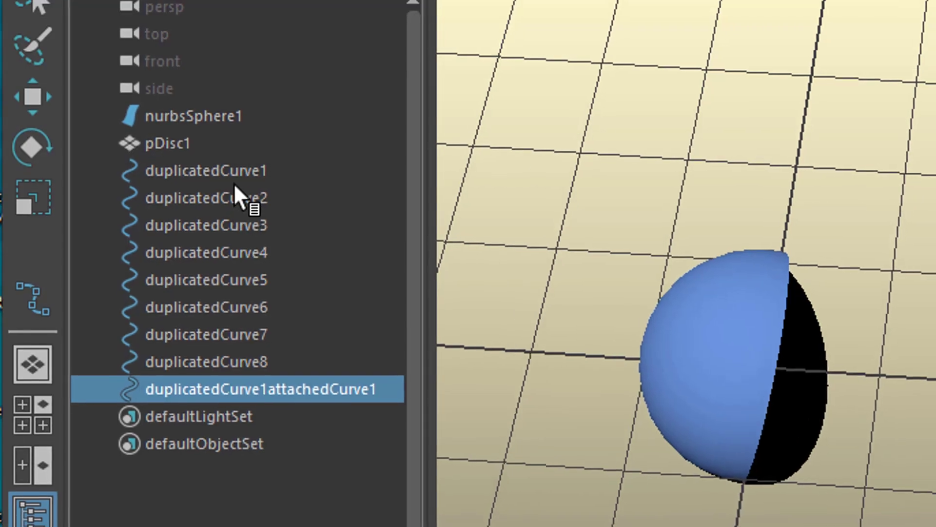
# - Select the joined curve duplicatedCurve1attachedCurve1 and the half-sphere's rim isoparm
pyautogui.click(234, 176)
pyautogui.keyDown('shift'); pyautogui.click(257, 367); pyautogui.keyUp('shift')
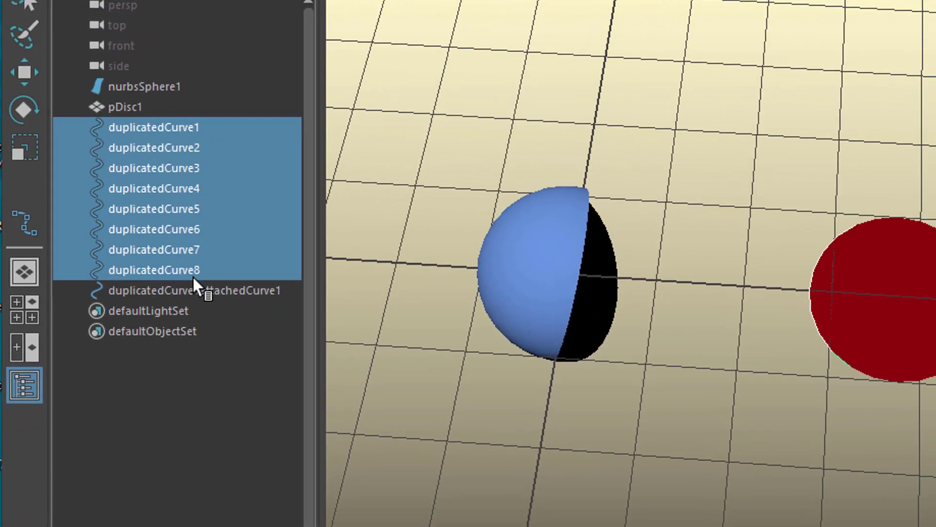
pyautogui.scroll(5, 816, 203)
pyautogui.keyDown('alt'); pyautogui.moveTo(872, 180); pyautogui.dragTo(837, 155, button='middle'); pyautogui.keyUp('alt')
pyautogui.click(172, 258)
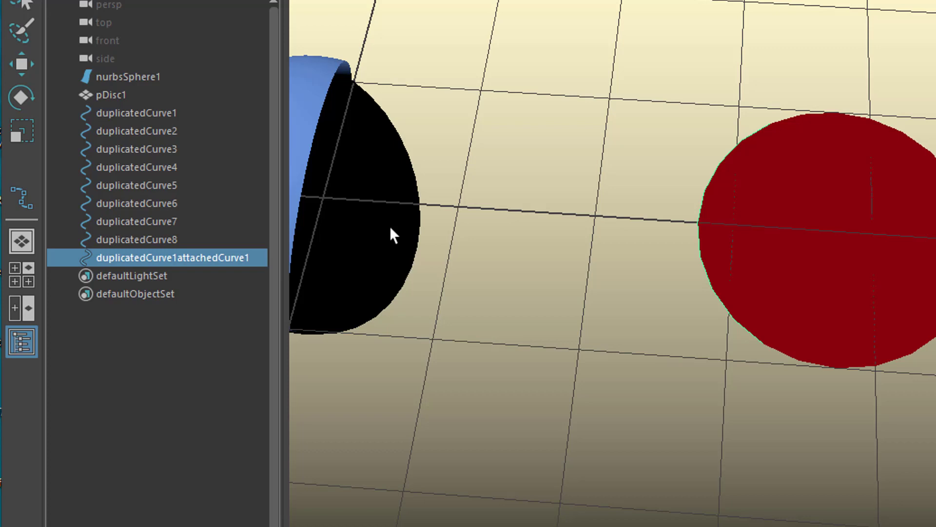
pyautogui.keyDown('alt'); pyautogui.moveTo(682, 303); pyautogui.dragTo(696, 303); pyautogui.keyUp('alt')
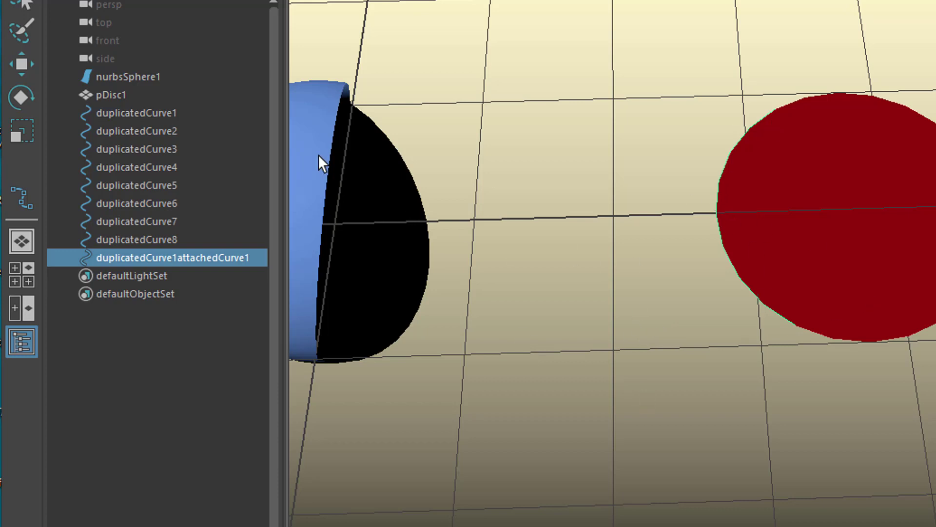
pyautogui.moveTo(317, 155); pyautogui.dragTo(324, 104, button='right')
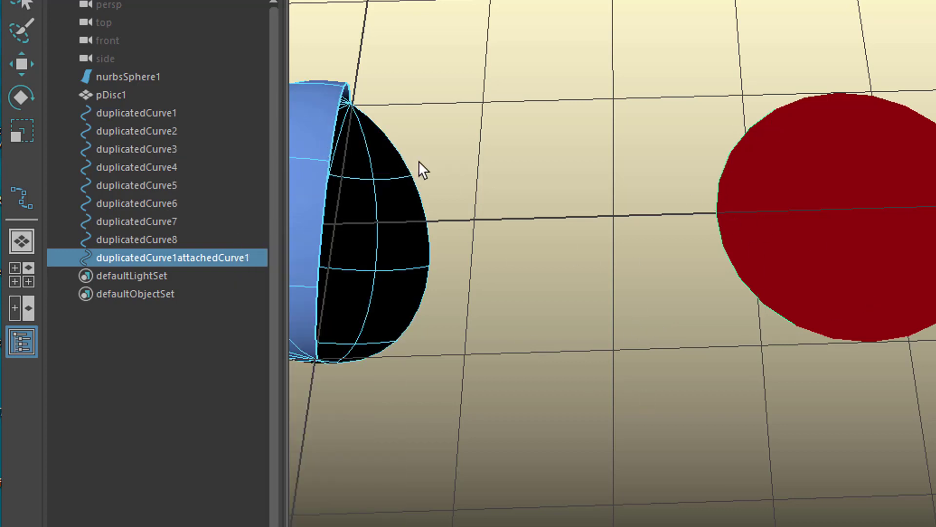
pyautogui.keyDown('alt'); pyautogui.moveTo(572, 212); pyautogui.dragTo(673, 225); pyautogui.keyUp('alt')
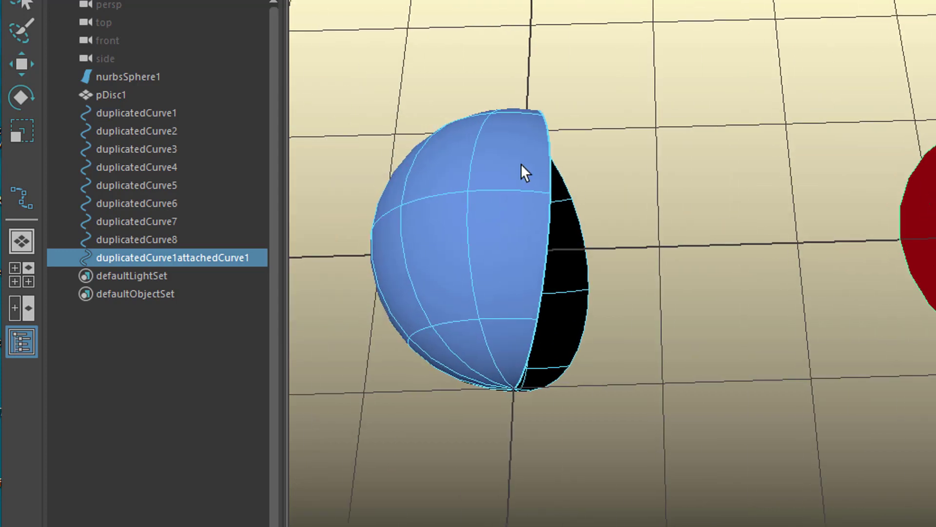
pyautogui.moveTo(471, 165); pyautogui.dragTo(551, 174)
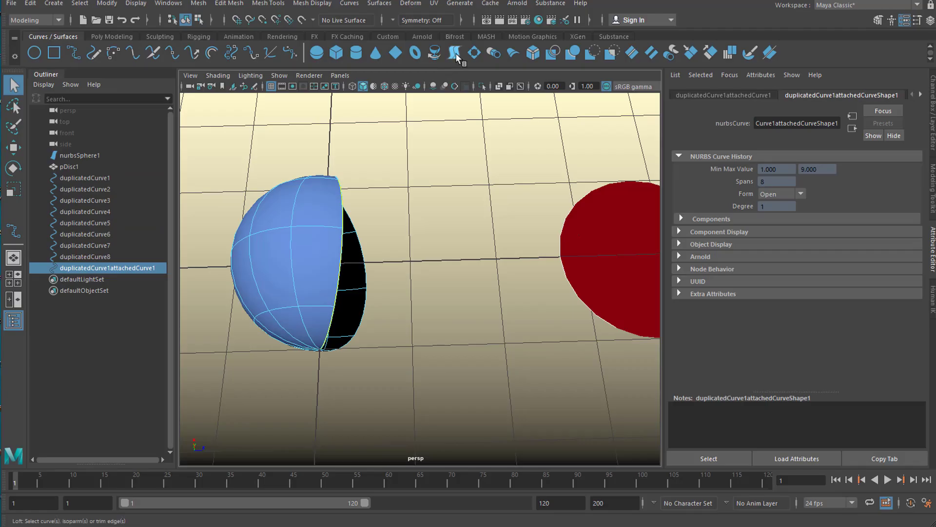
# - Loft a bridging surface between the sphere's rim and the joined curve
pyautogui.click(456, 54)
pyautogui.keyDown('alt'); pyautogui.moveTo(581, 416); pyautogui.dragTo(514, 350); pyautogui.keyUp('alt')
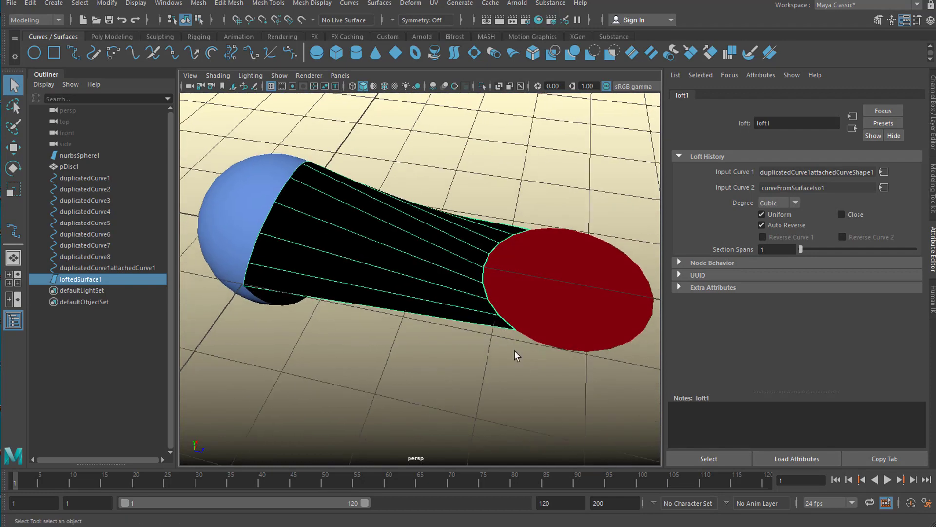
pyautogui.scroll(-2, 507, 353)
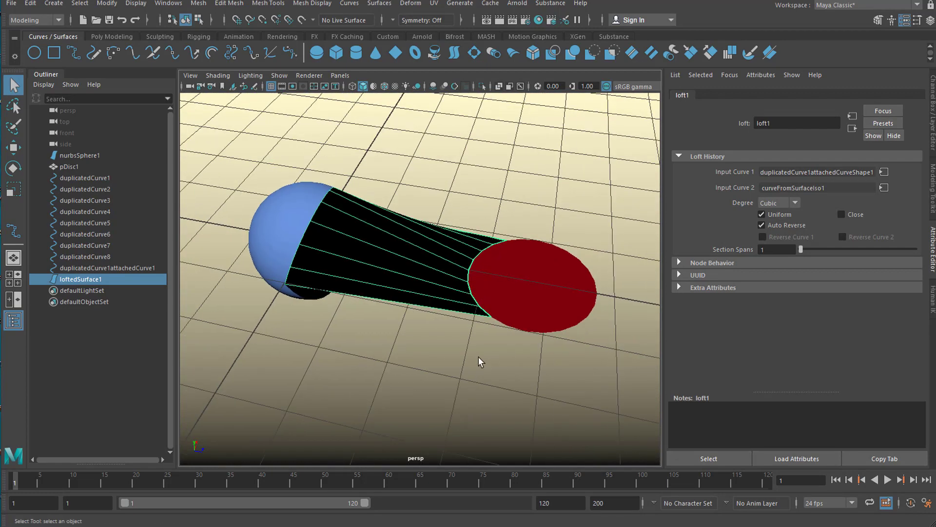
# - Delete the eight separate curves duplicatedCurve1 to duplicatedCurve8
pyautogui.click(95, 178)
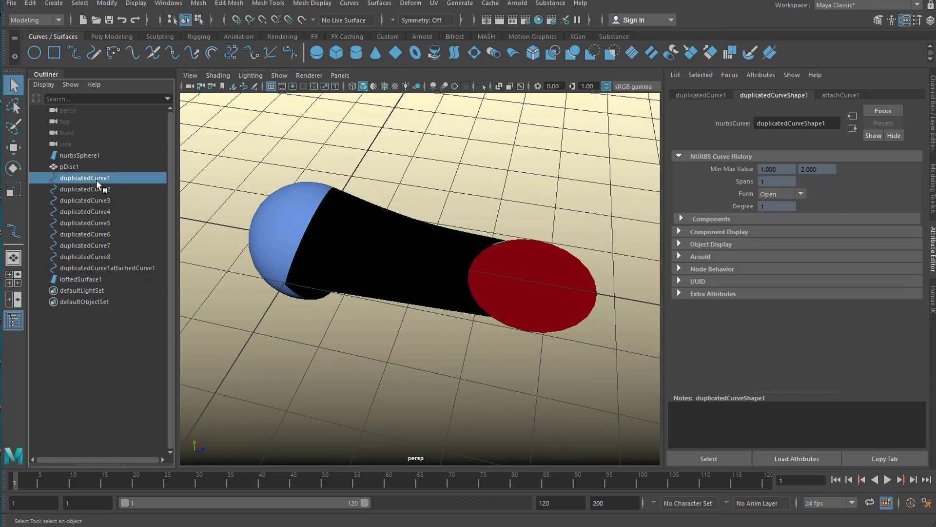
pyautogui.keyDown('shift'); pyautogui.click(107, 256); pyautogui.keyUp('shift')
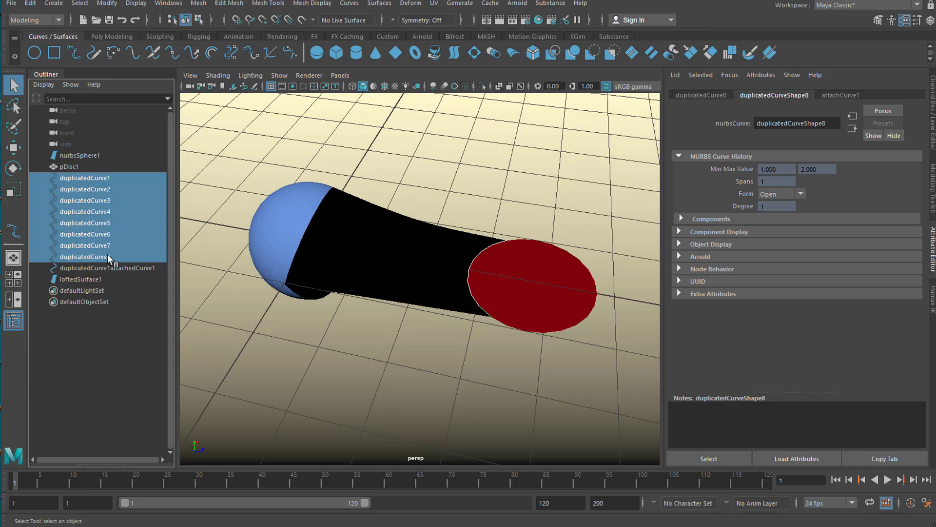
pyautogui.press('Delete')
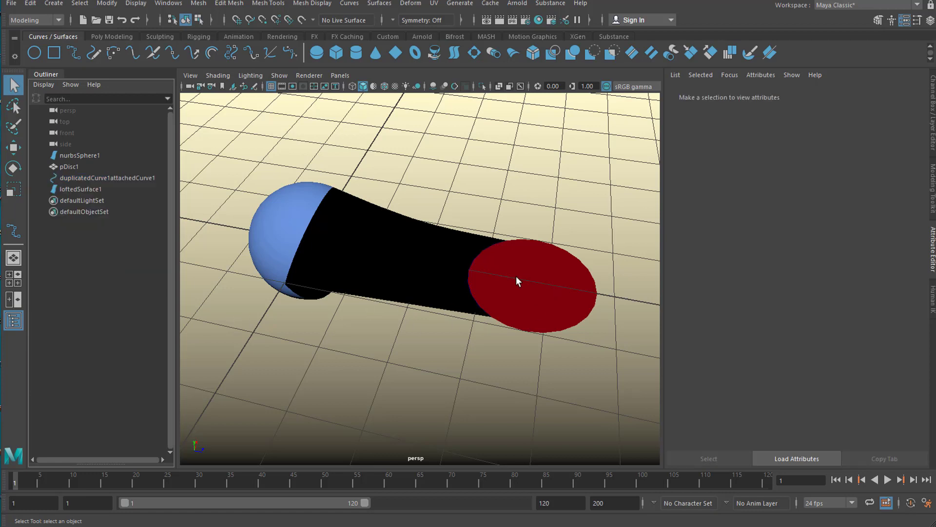
pyautogui.click(534, 290)
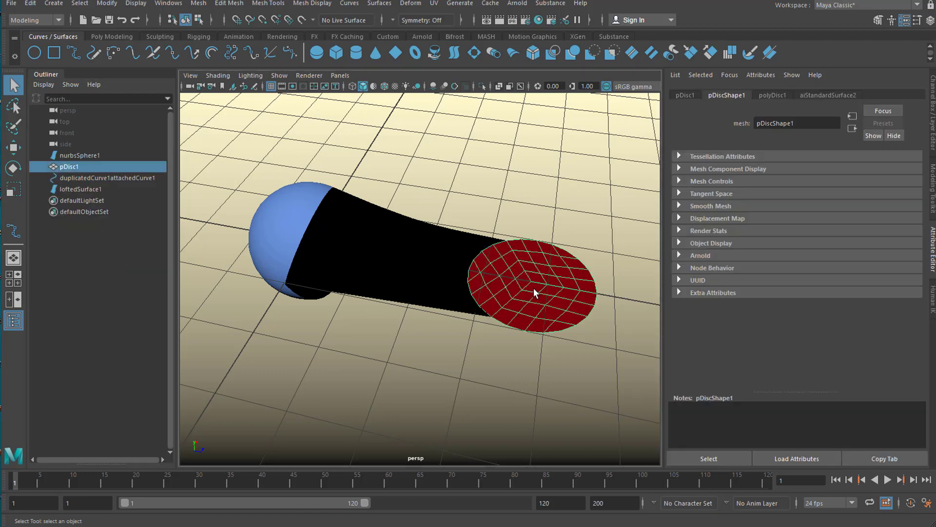
pyautogui.press('w')
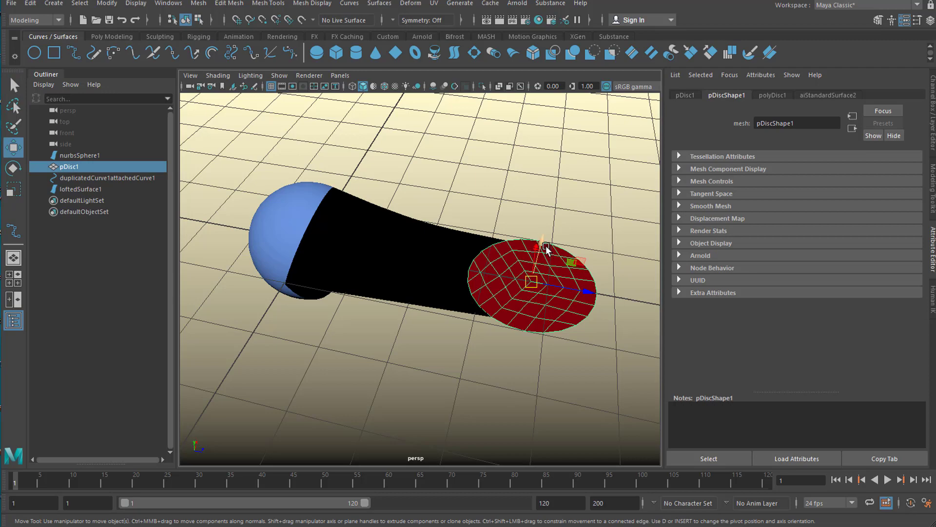
pyautogui.moveTo(549, 240); pyautogui.dragTo(570, 172)
pyautogui.moveTo(475, 355)
pyautogui.keyDown('alt'); pyautogui.mouseDown()
pyautogui.moveTo(505, 356)
pyautogui.moveTo(472, 351)
pyautogui.moveTo(434, 368)
pyautogui.moveTo(449, 356)
pyautogui.moveTo(468, 358)
pyautogui.mouseUp(); pyautogui.keyUp('alt')
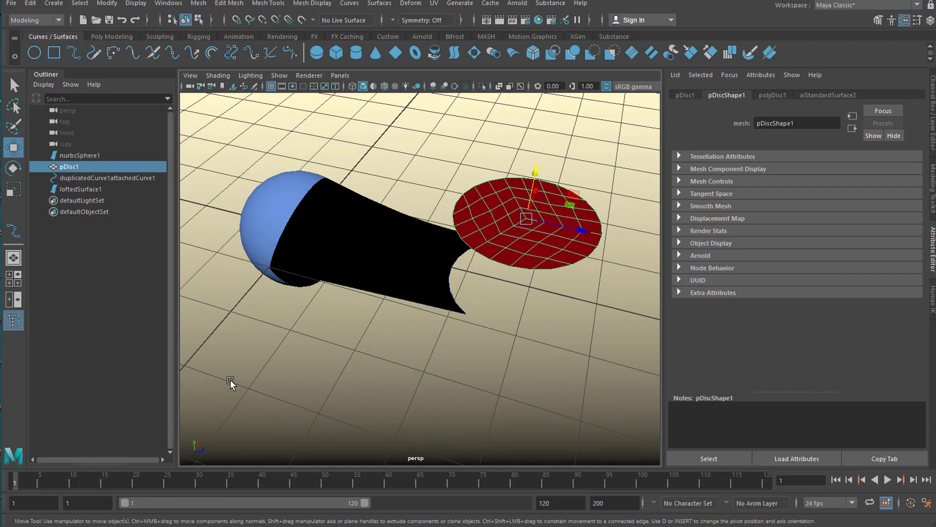
pyautogui.hotkey('ctrl', 'z')
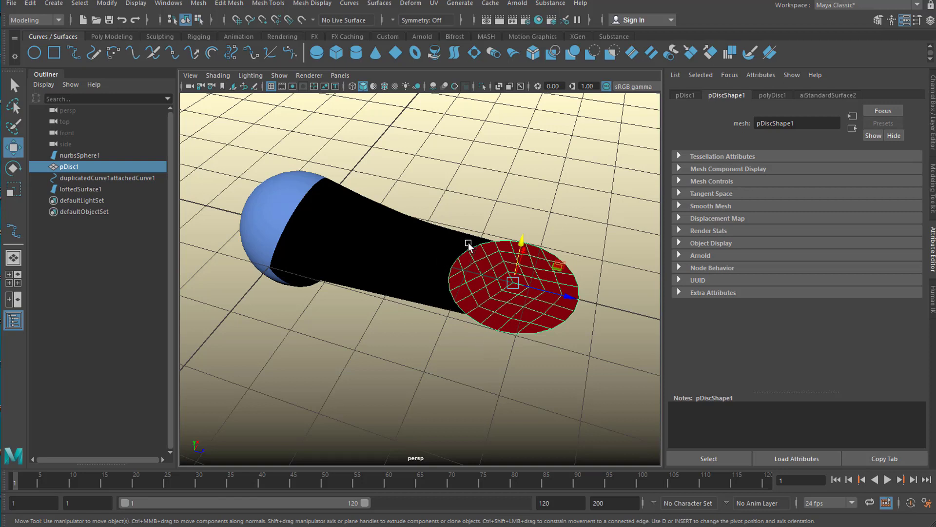
pyautogui.click(518, 337)
# - Undo to restore the eight curves, then lift the red disc so the tube stretches upward
pyautogui.hotkey('ctrl', 'z')
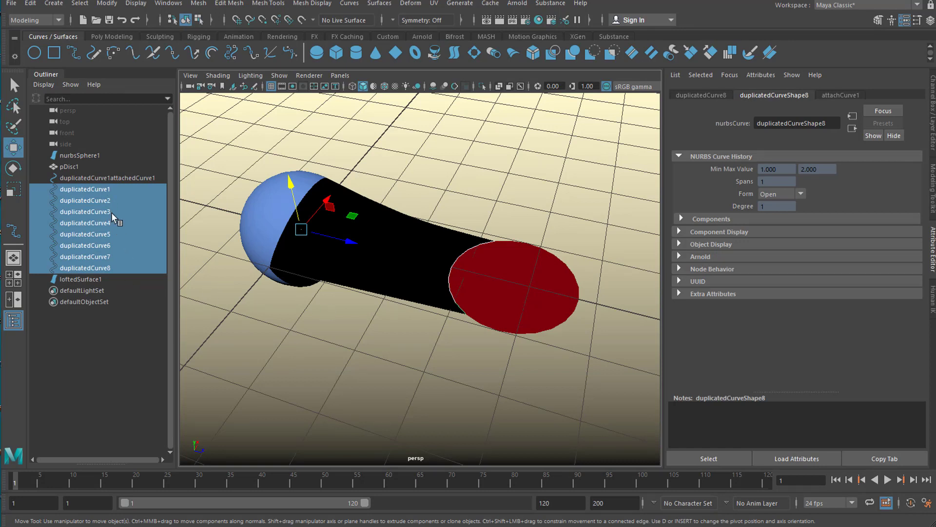
pyautogui.click(534, 288)
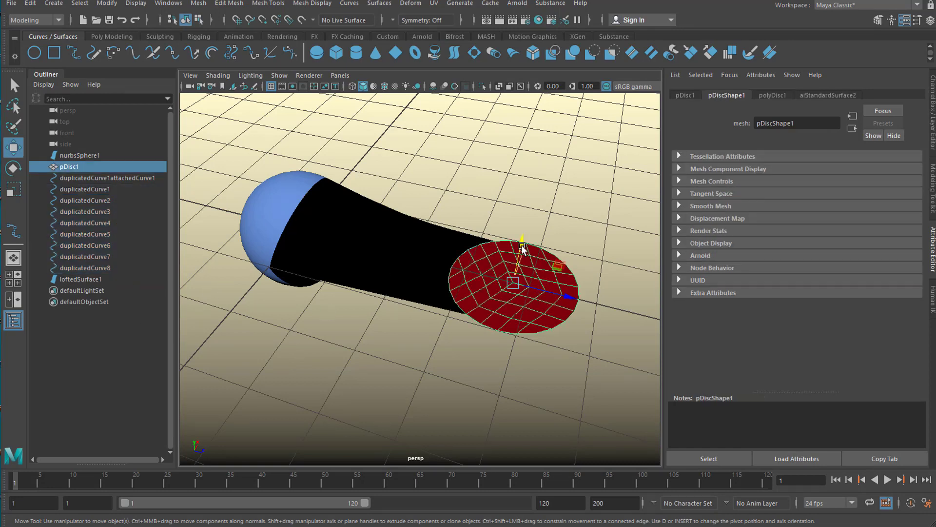
pyautogui.moveTo(521, 249); pyautogui.dragTo(539, 186)
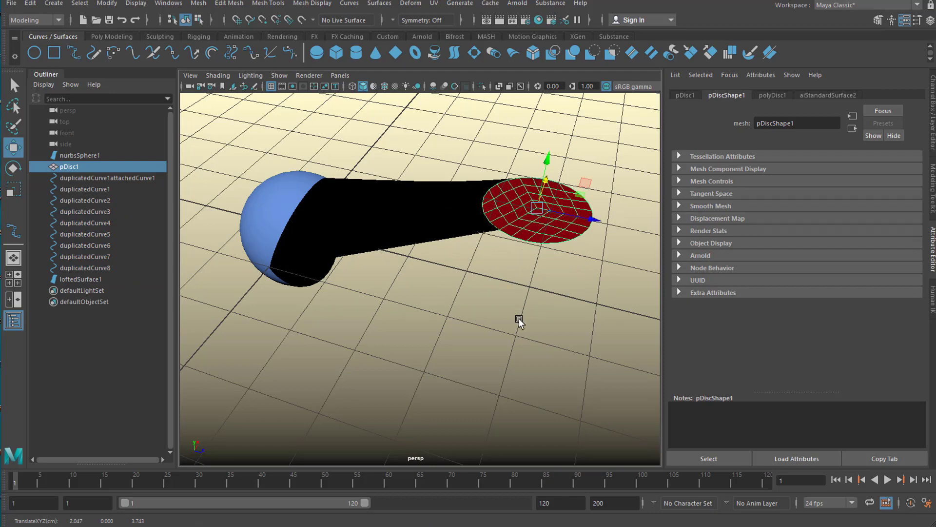
pyautogui.keyDown('alt'); pyautogui.moveTo(510, 341); pyautogui.dragTo(464, 343); pyautogui.keyUp('alt')
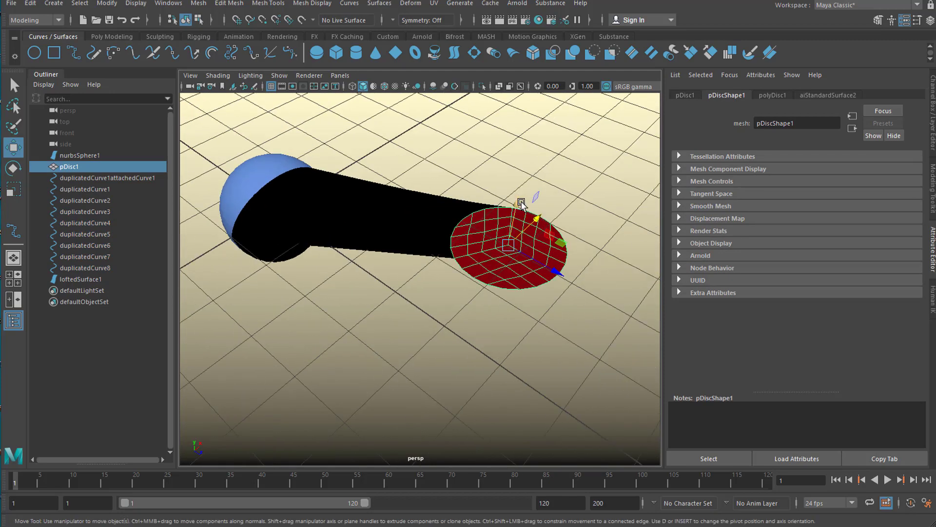
pyautogui.keyDown('alt'); pyautogui.moveTo(463, 344); pyautogui.dragTo(484, 348, button='middle'); pyautogui.keyUp('alt')
pyautogui.keyDown('alt'); pyautogui.moveTo(484, 349); pyautogui.dragTo(567, 316); pyautogui.keyUp('alt')
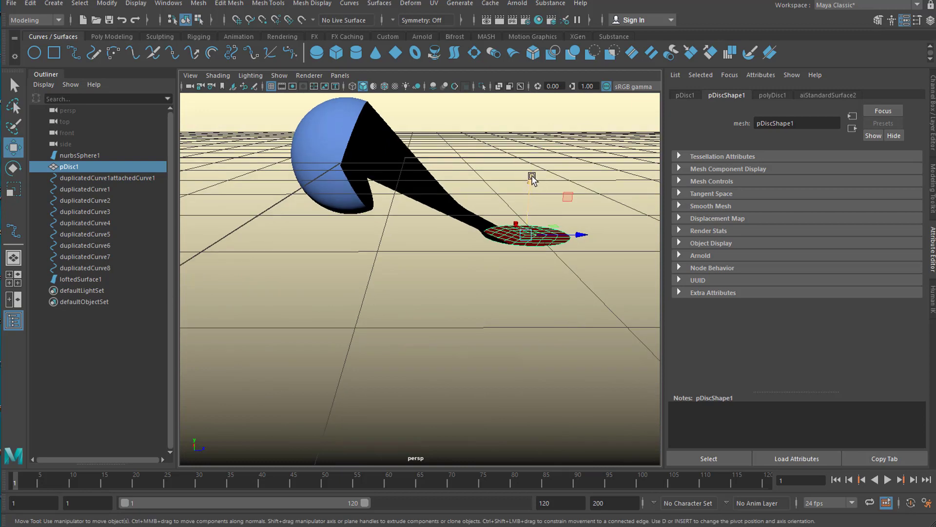
pyautogui.moveTo(535, 176); pyautogui.dragTo(537, 100)
pyautogui.keyDown('alt'); pyautogui.moveTo(517, 201); pyautogui.dragTo(508, 355); pyautogui.keyUp('alt')
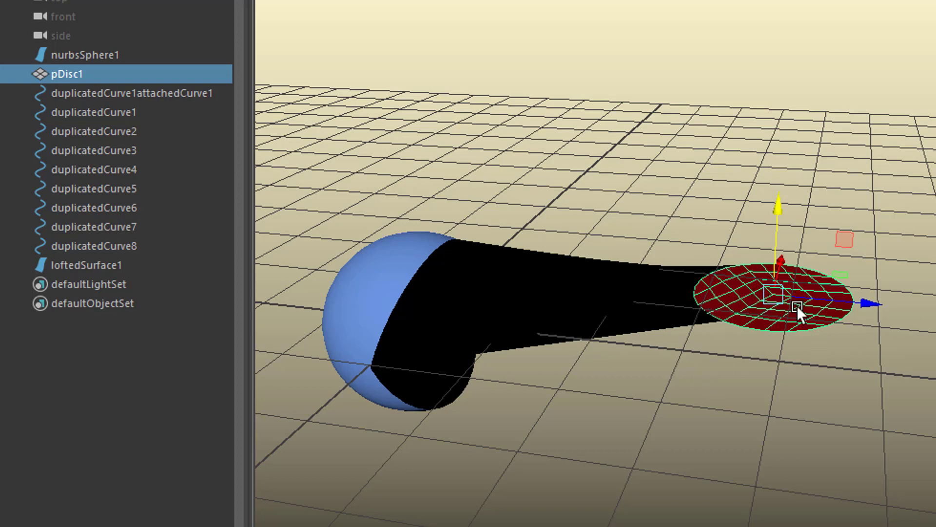
# - Rotate the red disc upright over the end of the lofted tube
pyautogui.press('e')
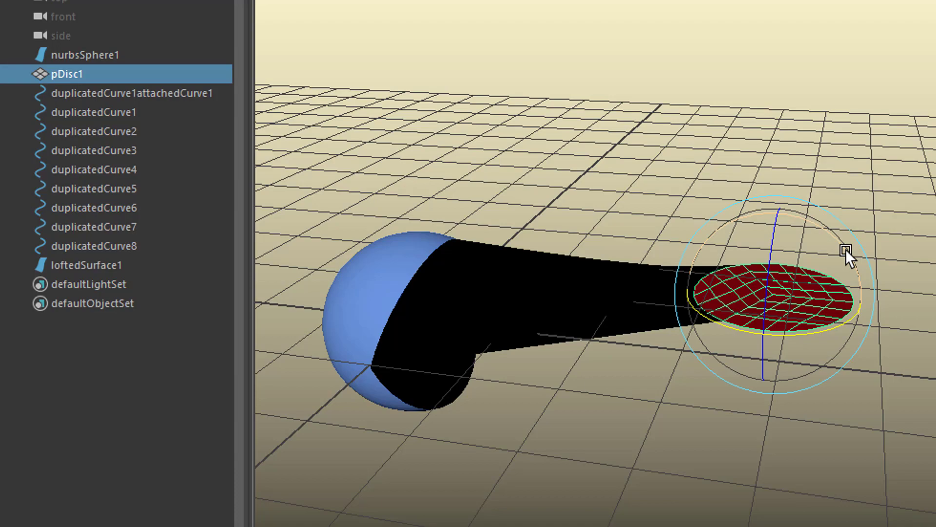
pyautogui.moveTo(845, 250); pyautogui.dragTo(853, 328)
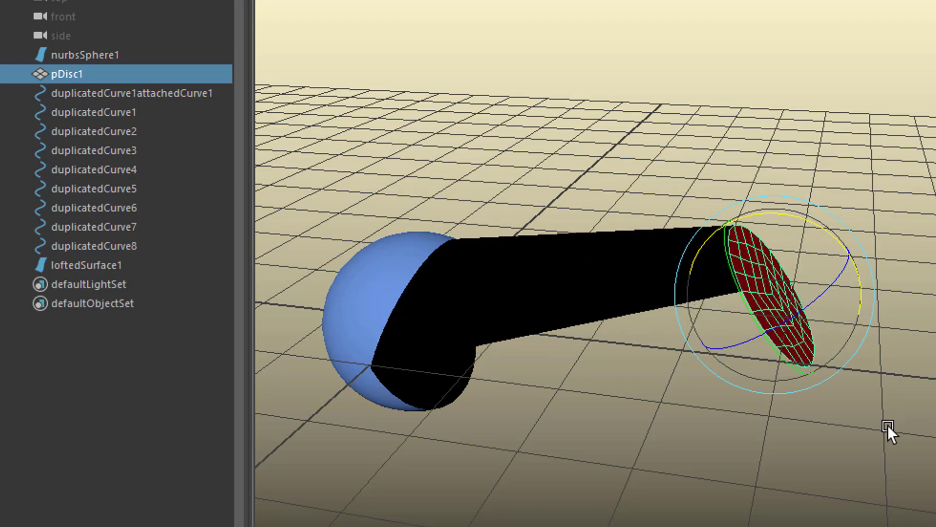
pyautogui.keyDown('alt'); pyautogui.moveTo(887, 425); pyautogui.dragTo(809, 418); pyautogui.keyUp('alt')
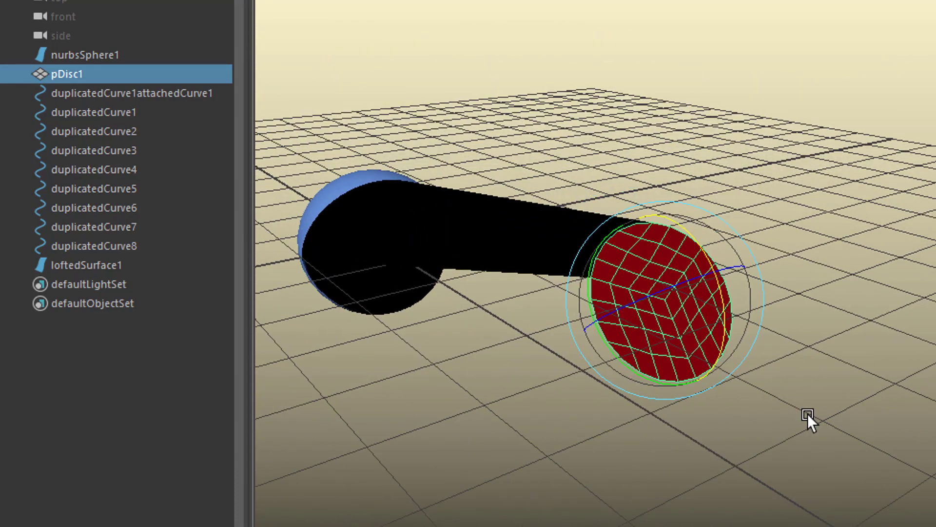
pyautogui.moveTo(625, 308); pyautogui.dragTo(727, 362)
pyautogui.keyDown('alt'); pyautogui.moveTo(777, 387); pyautogui.dragTo(783, 403); pyautogui.keyUp('alt')
pyautogui.keyDown('alt'); pyautogui.moveTo(783, 403); pyautogui.dragTo(811, 309, button='right'); pyautogui.keyUp('alt')
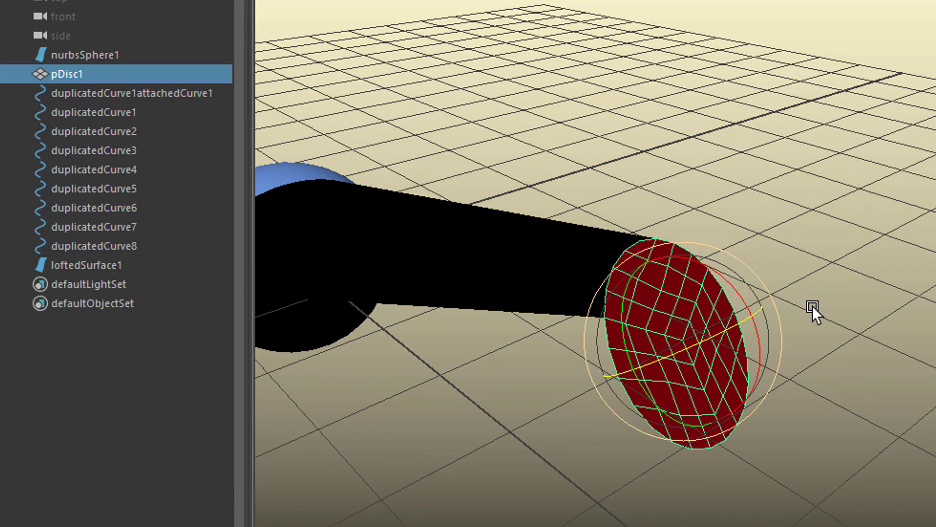
# - Reshape the disc's centre and upper vertices using soft selection
pyautogui.rightClick(666, 285)
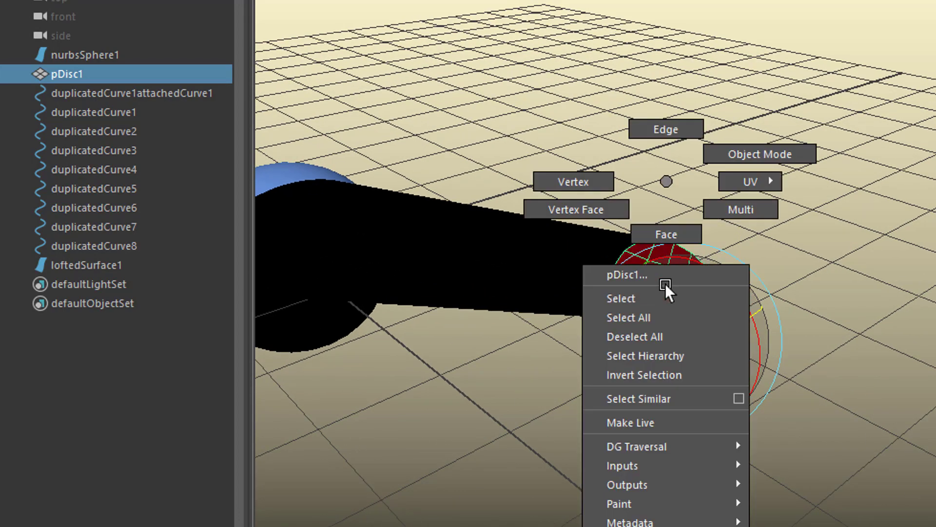
pyautogui.click(619, 188)
pyautogui.keyDown('alt'); pyautogui.moveTo(715, 349); pyautogui.dragTo(758, 380); pyautogui.keyUp('alt')
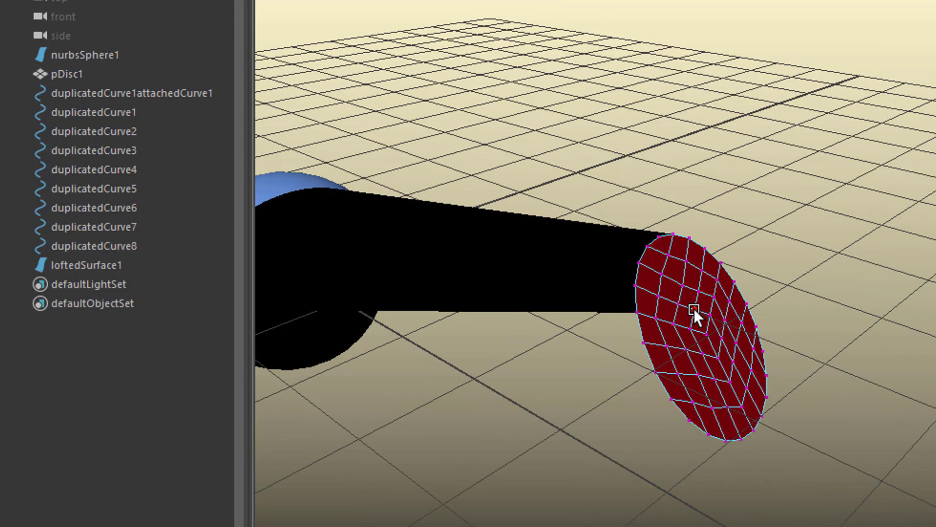
pyautogui.moveTo(695, 308); pyautogui.dragTo(735, 362)
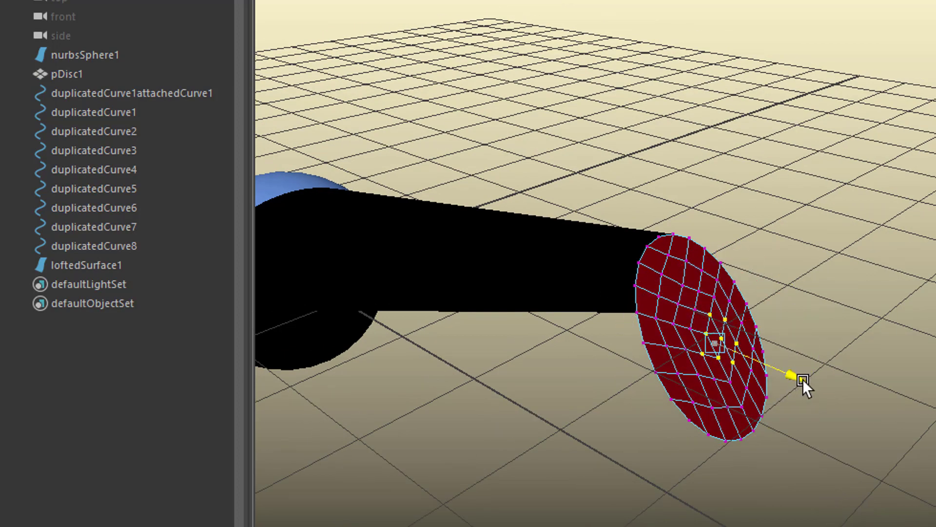
pyautogui.moveTo(803, 379); pyautogui.dragTo(849, 407)
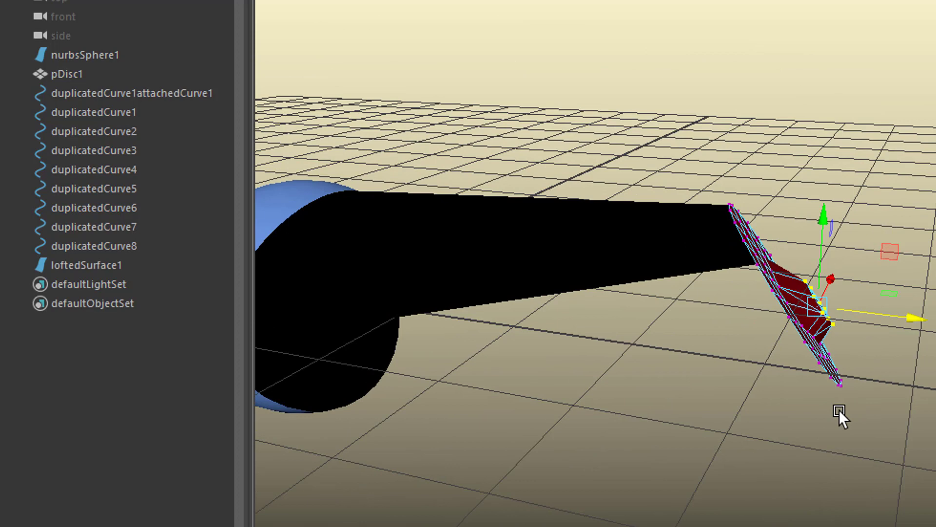
pyautogui.press('b')
pyautogui.moveTo(911, 321); pyautogui.dragTo(890, 322)
pyautogui.keyDown('alt'); pyautogui.moveTo(889, 399); pyautogui.dragTo(894, 431); pyautogui.keyUp('alt')
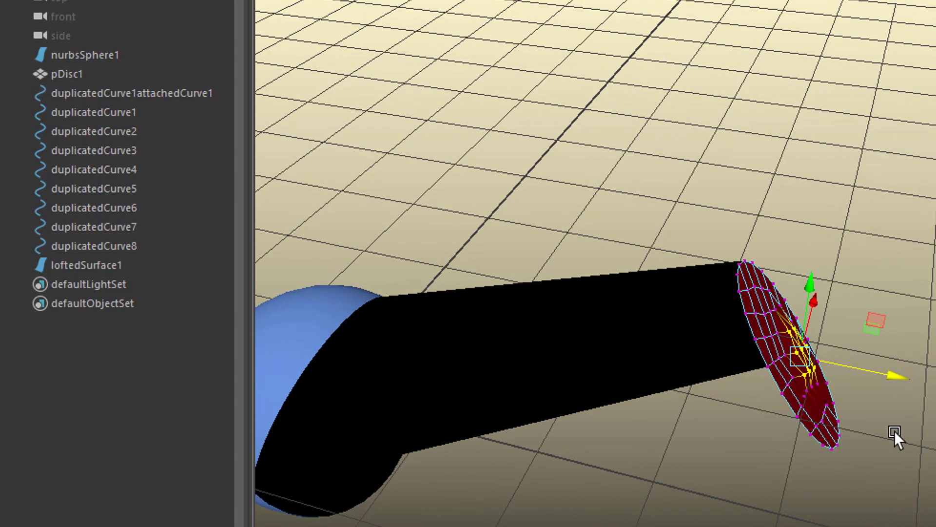
pyautogui.moveTo(777, 291); pyautogui.dragTo(878, 346)
pyautogui.keyDown('alt'); pyautogui.moveTo(705, 443); pyautogui.dragTo(625, 415); pyautogui.keyUp('alt')
# - Slide the blue sphere along X and raise it to the tube's start
pyautogui.click(487, 311)
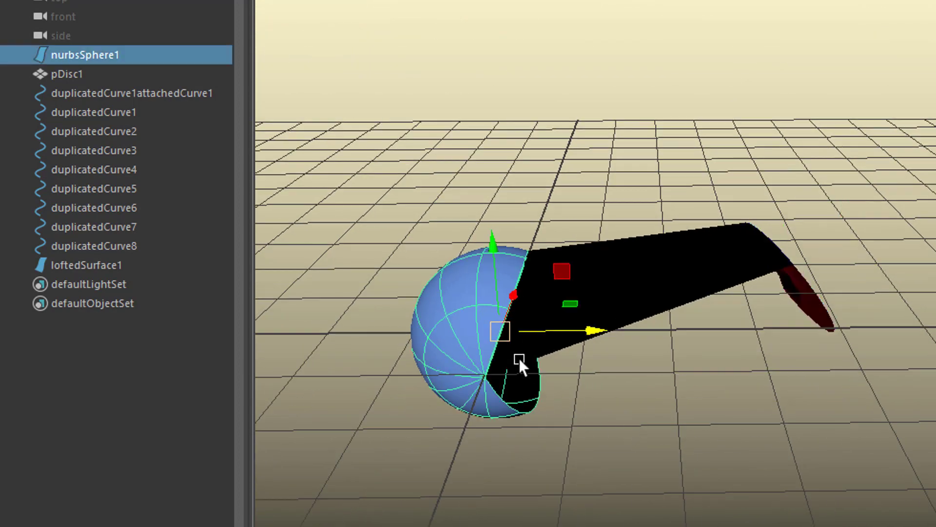
pyautogui.moveTo(584, 332); pyautogui.dragTo(630, 349)
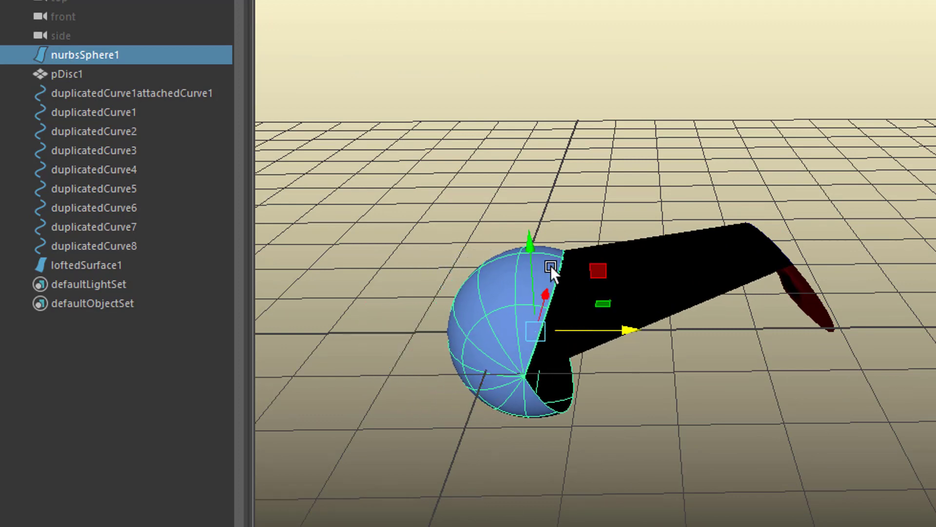
pyautogui.moveTo(533, 248); pyautogui.dragTo(680, 375)
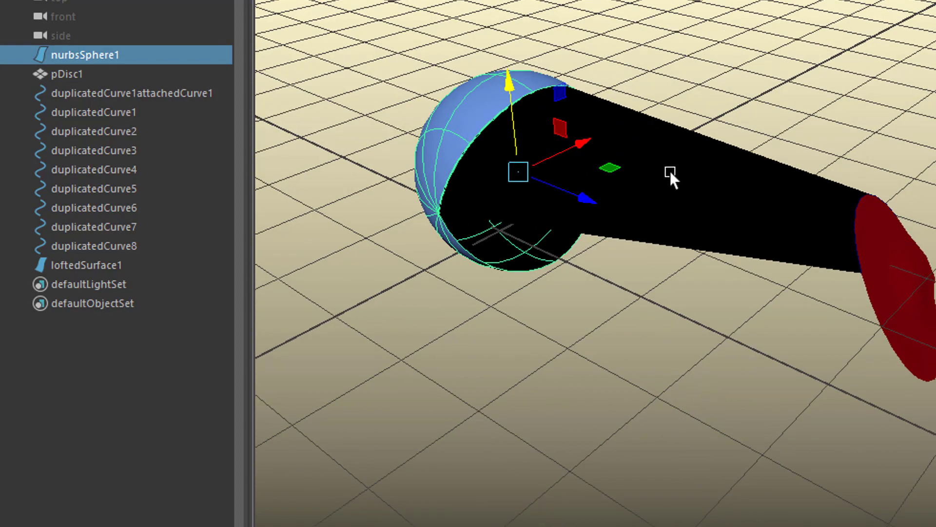
pyautogui.moveTo(707, 311)
pyautogui.keyDown('alt'); pyautogui.mouseDown()
pyautogui.moveTo(710, 211)
pyautogui.moveTo(710, 324)
pyautogui.mouseUp(); pyautogui.keyUp('alt')
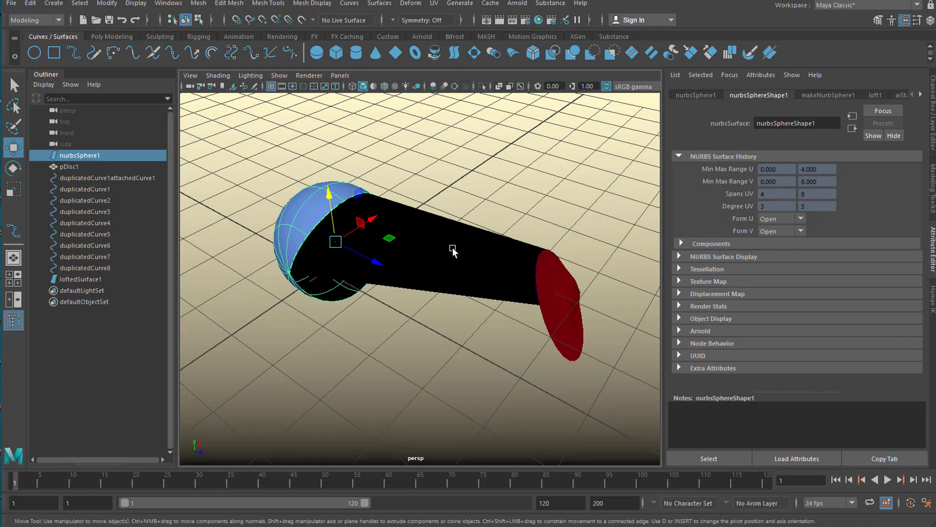
# - Reverse loftedSurface1's surface direction so it shades grey, then inspect the loft1 history settings
pyautogui.click(452, 248)
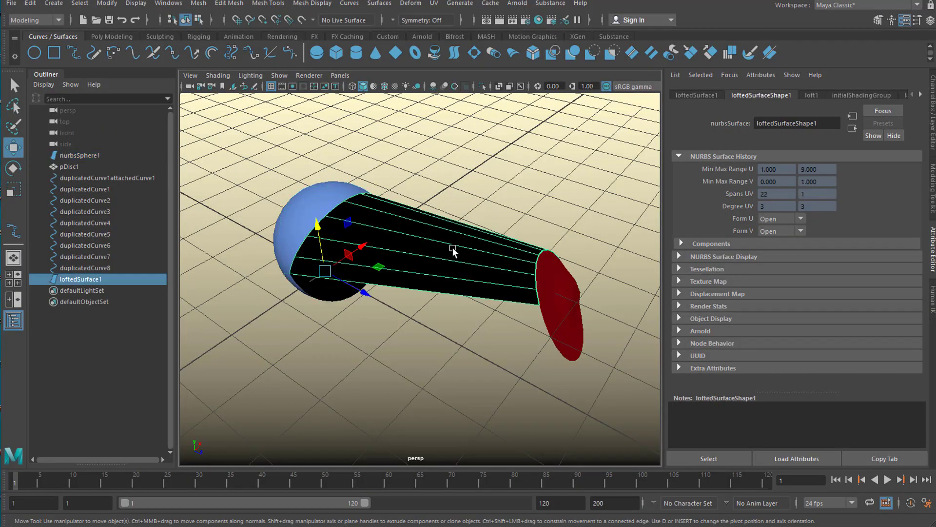
pyautogui.click(379, 3)
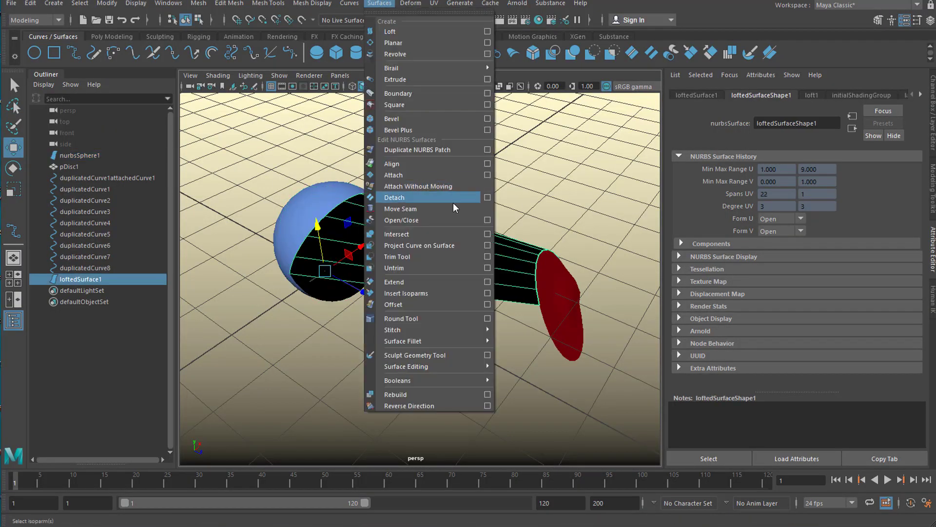
pyautogui.click(422, 405)
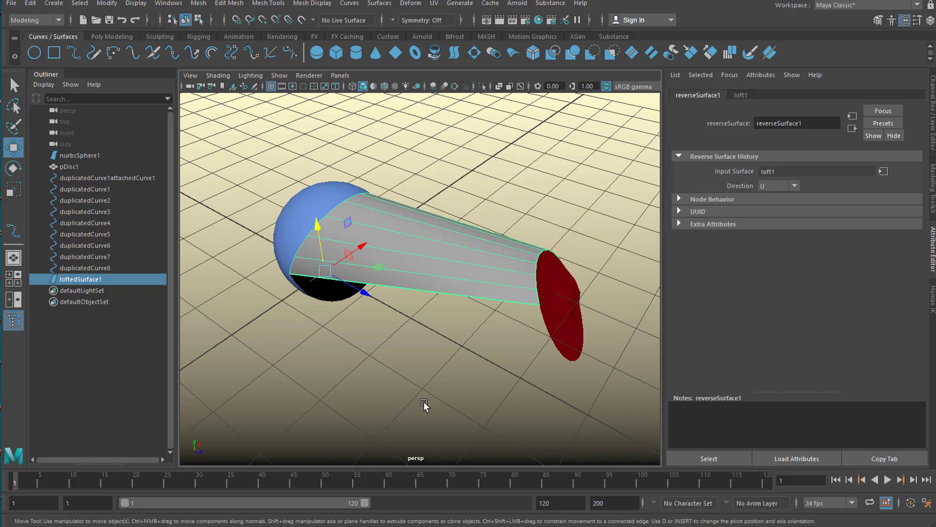
pyautogui.click(444, 239)
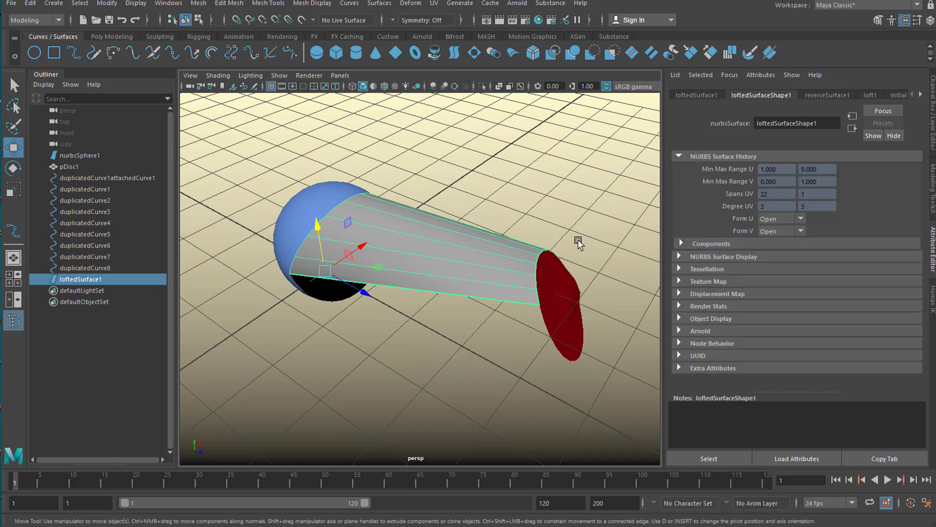
pyautogui.click(871, 96)
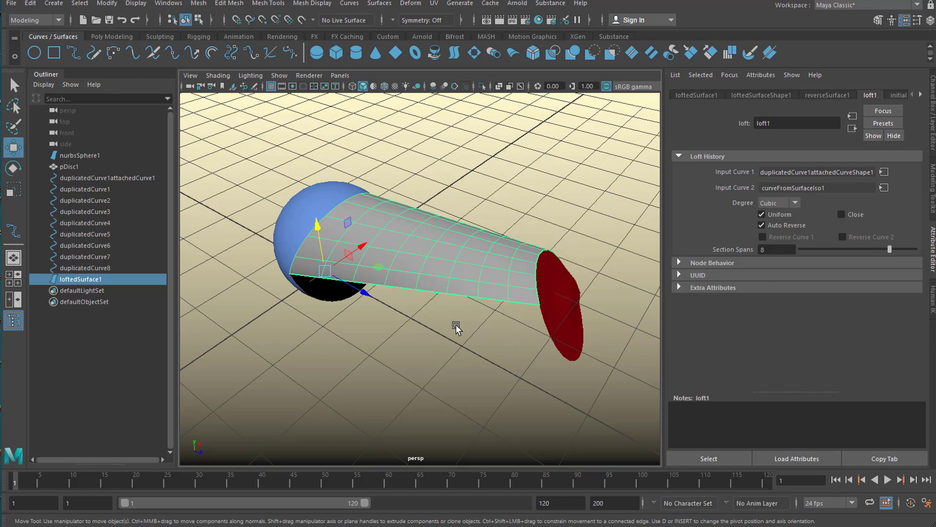
# - In Control Vertex mode, pull the blue sphere's top control points upward to stretch it
pyautogui.keyDown('alt'); pyautogui.moveTo(419, 341); pyautogui.dragTo(353, 220); pyautogui.keyUp('alt')
pyautogui.click(337, 215)
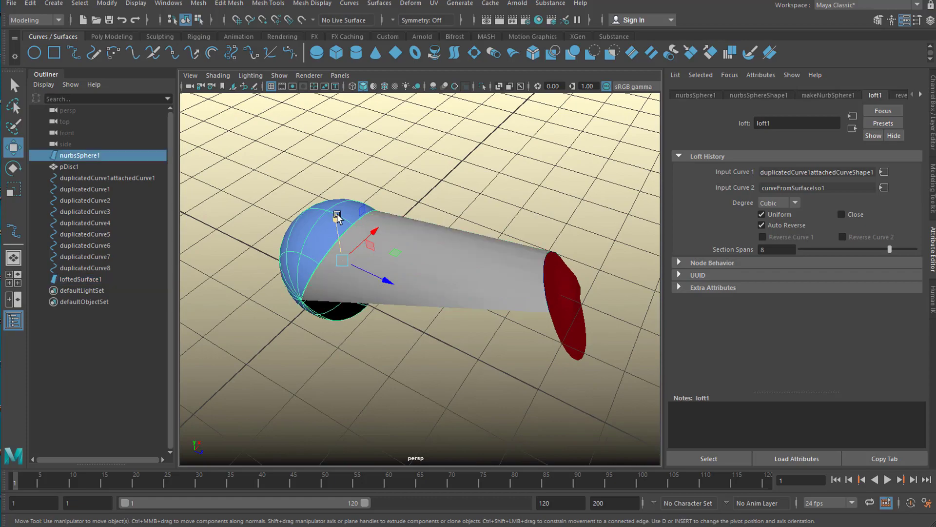
pyautogui.moveTo(337, 215); pyautogui.dragTo(280, 215, button='right')
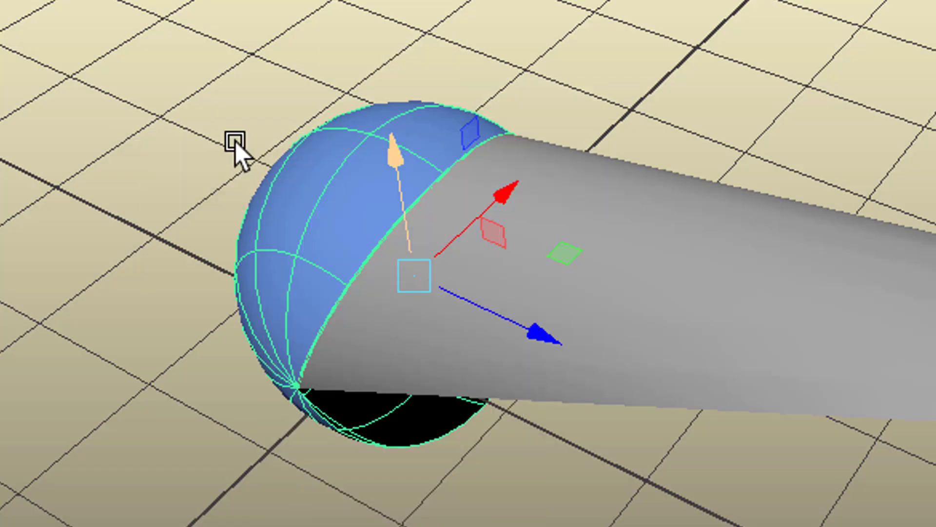
pyautogui.moveTo(314, 192); pyautogui.dragTo(351, 219)
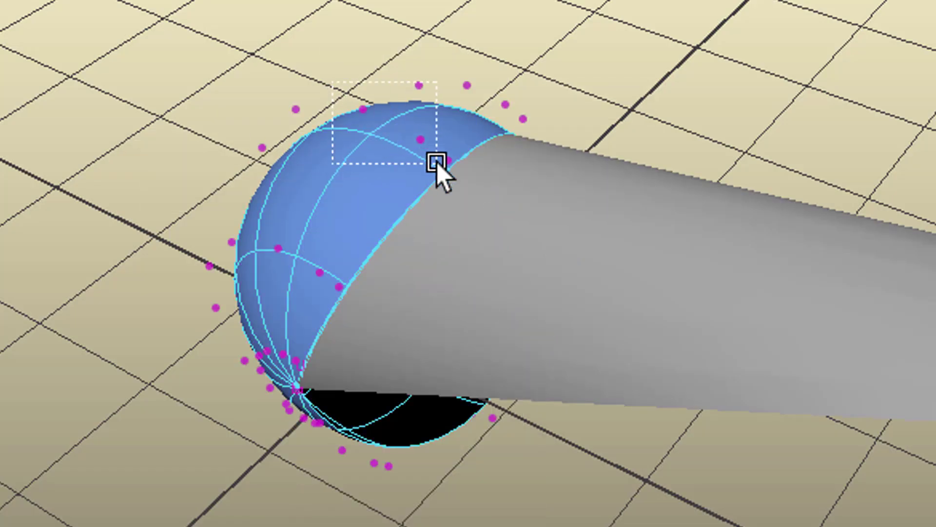
pyautogui.moveTo(435, 162); pyautogui.dragTo(436, 151)
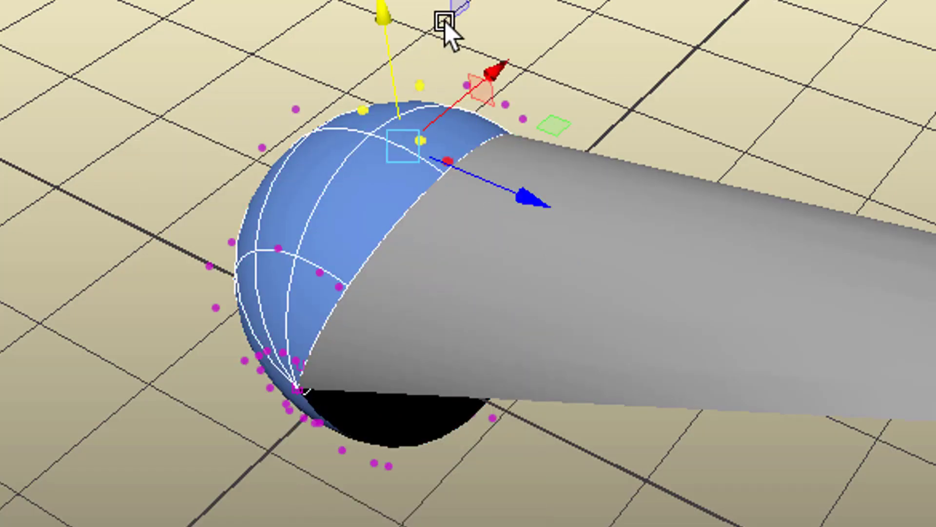
pyautogui.moveTo(382, 21); pyautogui.dragTo(384, 0)
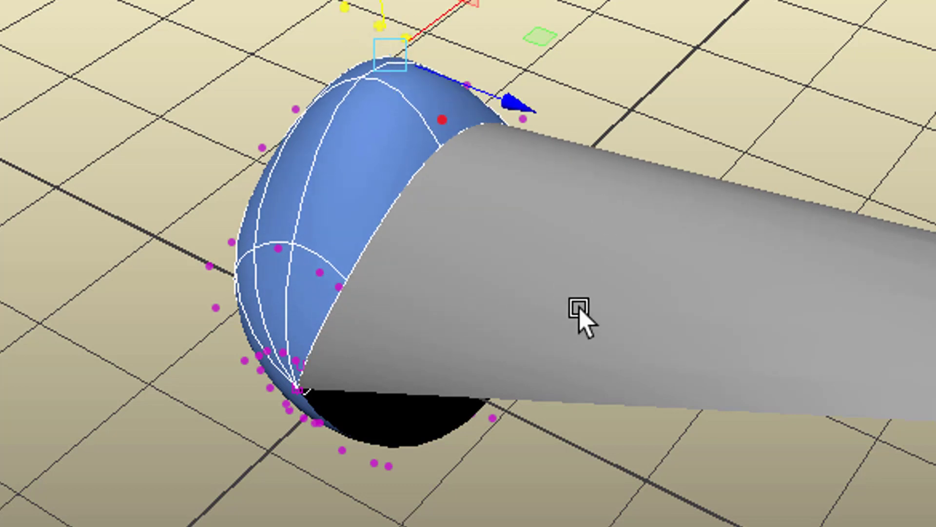
# - Move two seam control points toward the lofted bridge edge, then return to Object Mode
pyautogui.keyDown('alt'); pyautogui.moveTo(579, 314); pyautogui.dragTo(592, 282); pyautogui.keyUp('alt')
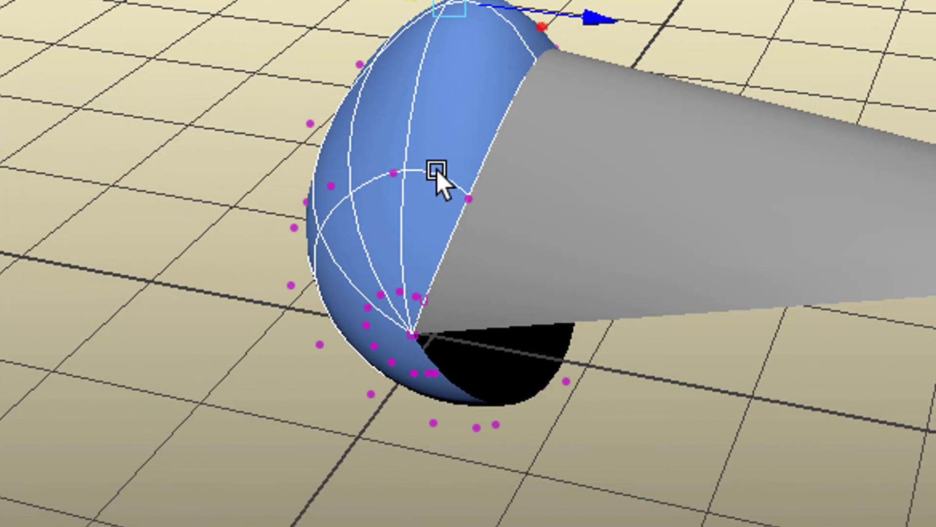
pyautogui.moveTo(438, 176); pyautogui.dragTo(527, 245)
pyautogui.moveTo(521, 136); pyautogui.dragTo(560, 98)
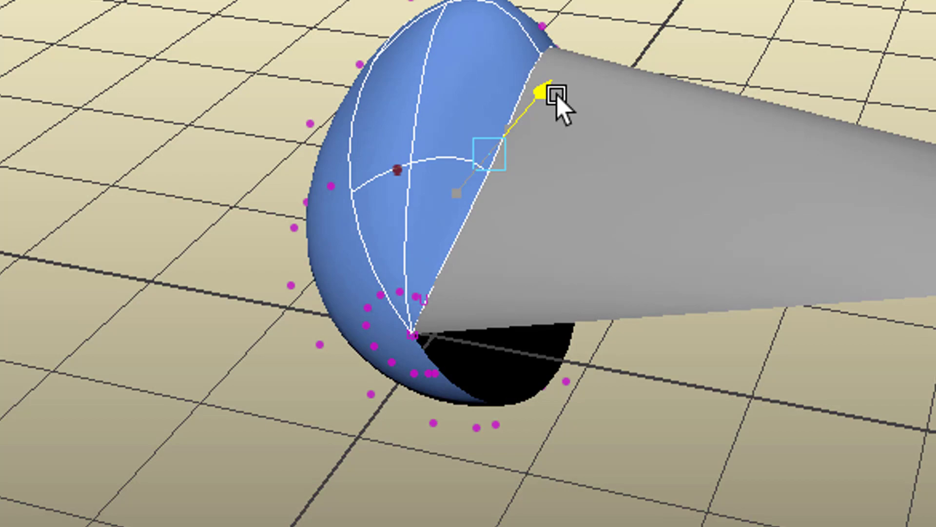
pyautogui.keyDown('alt'); pyautogui.moveTo(819, 299); pyautogui.dragTo(740, 385); pyautogui.keyUp('alt')
pyautogui.moveTo(334, 202); pyautogui.dragTo(456, 128, button='right')
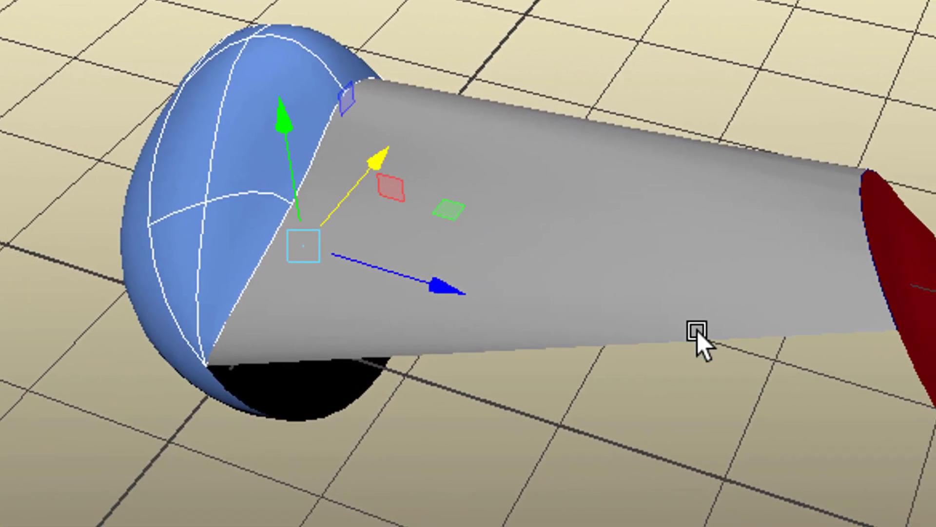
# - Attach the sphere and lofted bridge into one surface with Surfaces > Attach
pyautogui.keyDown('shift'); pyautogui.click(706, 241); pyautogui.keyUp('shift')
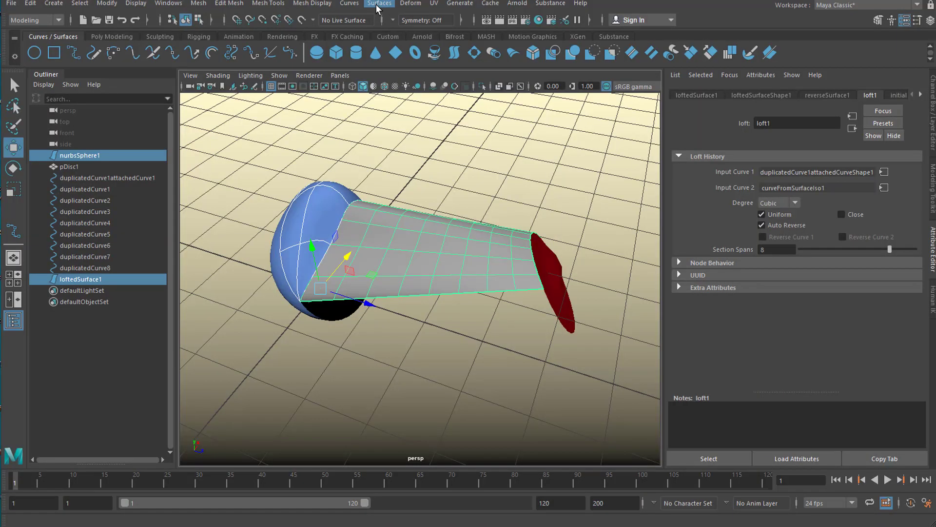
pyautogui.click(379, 4)
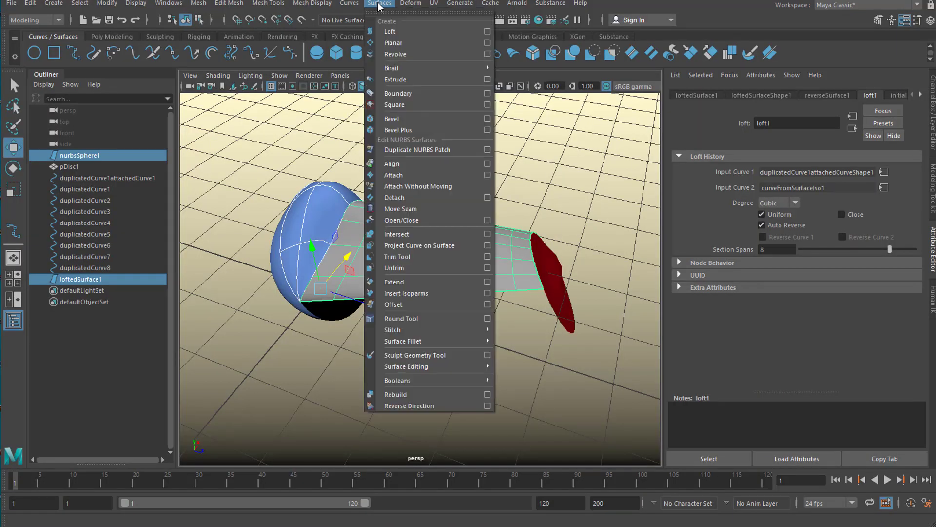
pyautogui.click(418, 175)
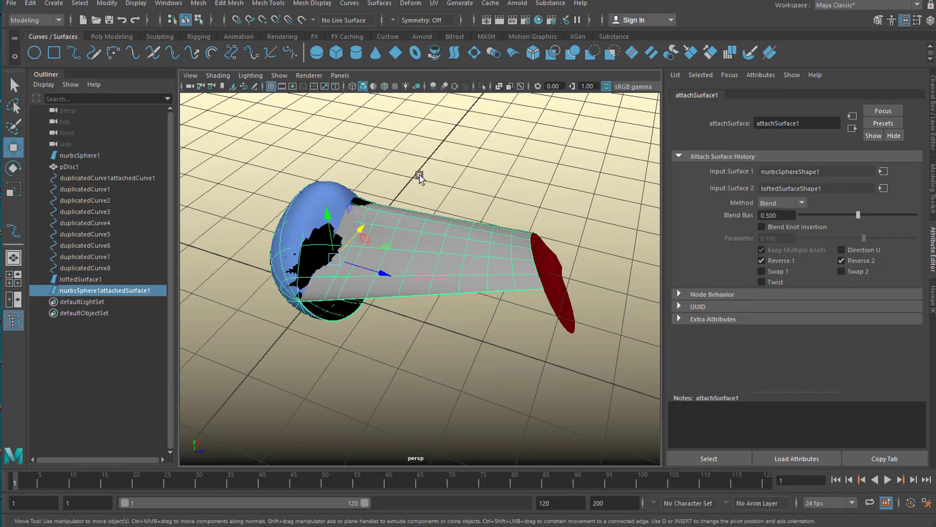
pyautogui.keyDown('alt'); pyautogui.moveTo(383, 300); pyautogui.dragTo(371, 233); pyautogui.keyUp('alt')
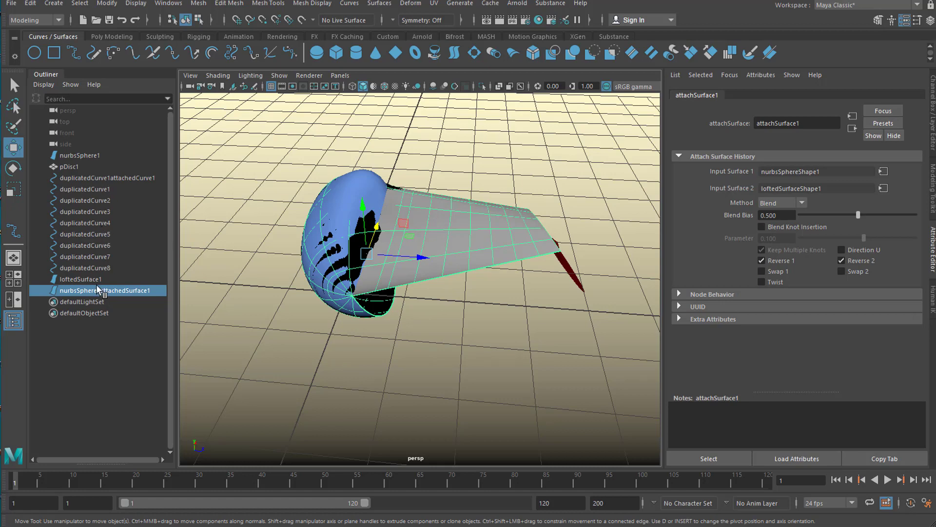
# - Hide the original lofted surface and reverse the attached surface's direction so it shades grey
pyautogui.press('Up')
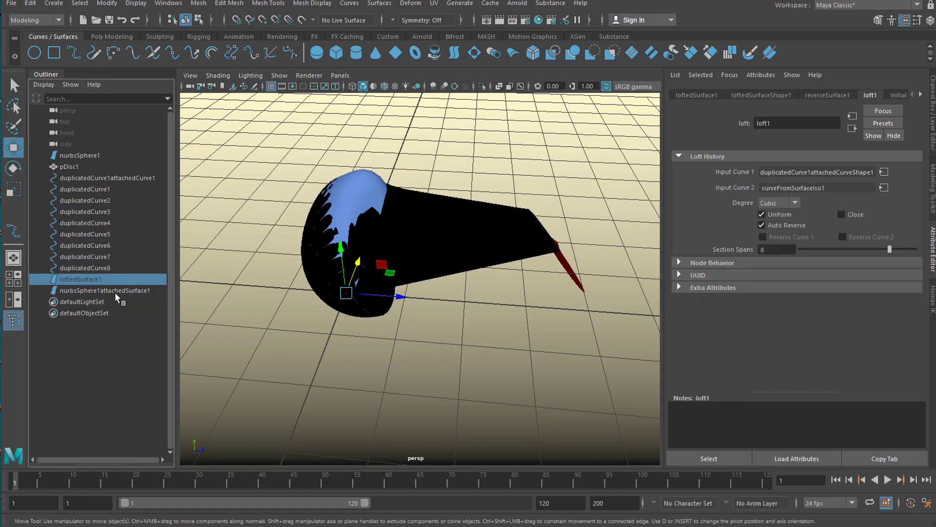
pyautogui.hotkey('ctrl', 'h')
pyautogui.hotkey('ctrl', 'h')
pyautogui.click(464, 218)
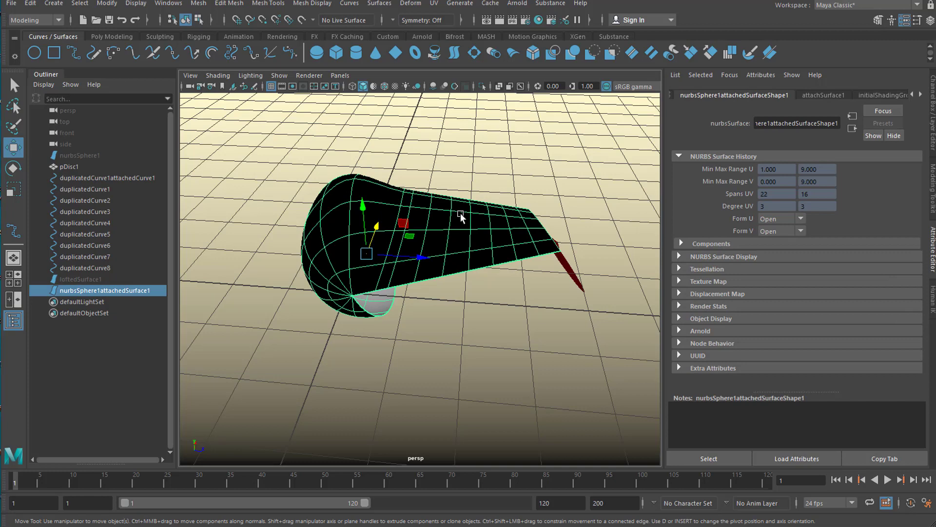
pyautogui.rightClick(461, 217)
pyautogui.click(381, 4)
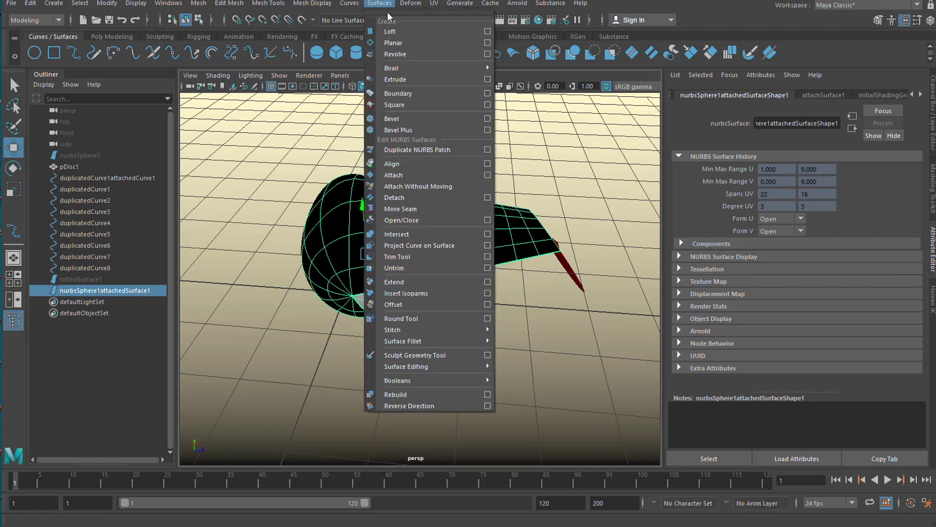
pyautogui.click(410, 405)
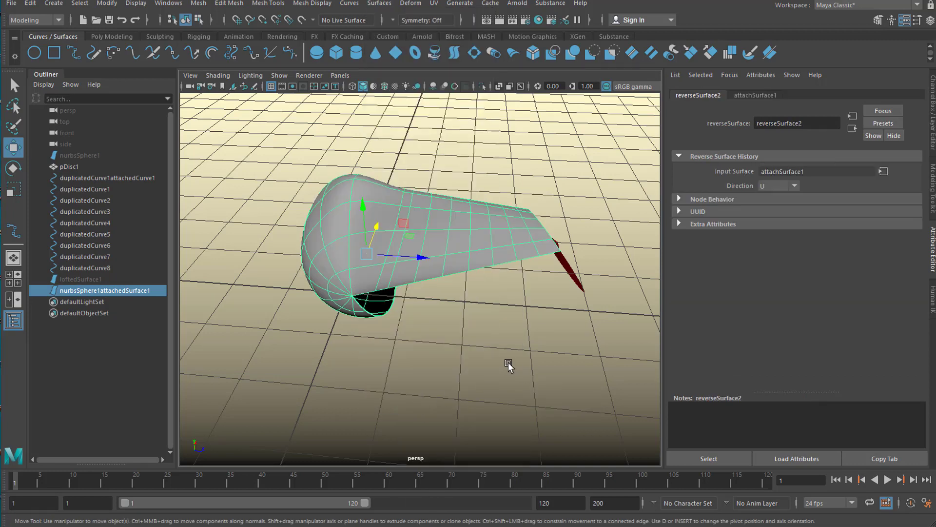
pyautogui.keyDown('alt'); pyautogui.moveTo(456, 405); pyautogui.dragTo(396, 386); pyautogui.keyUp('alt')
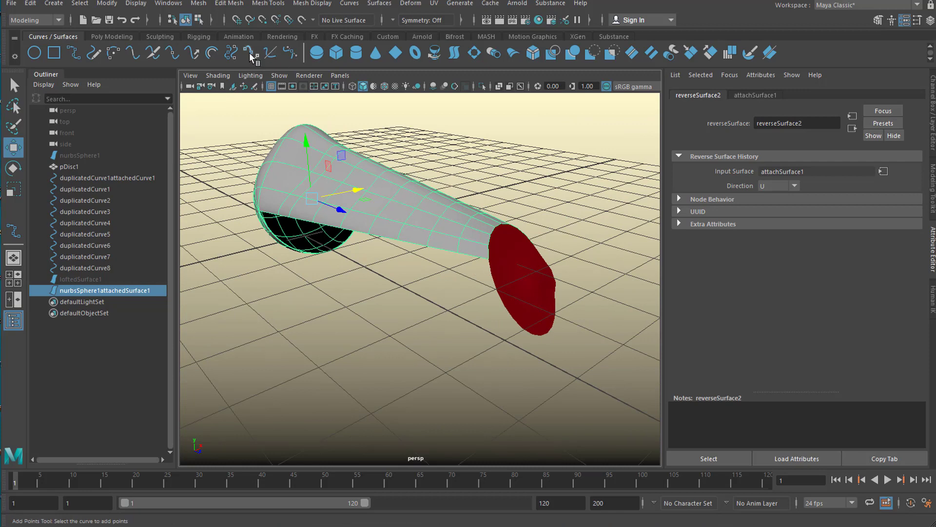
# - Convert the attached NURBS surface to polygons with the NURBS to Polygons options, creating nurbsToPoly1
pyautogui.click(106, 4)
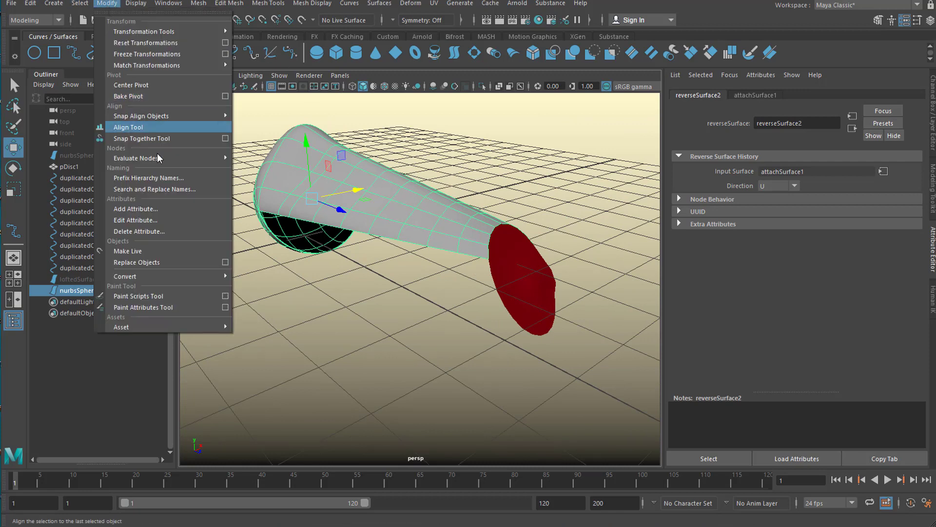
pyautogui.moveTo(173, 276)
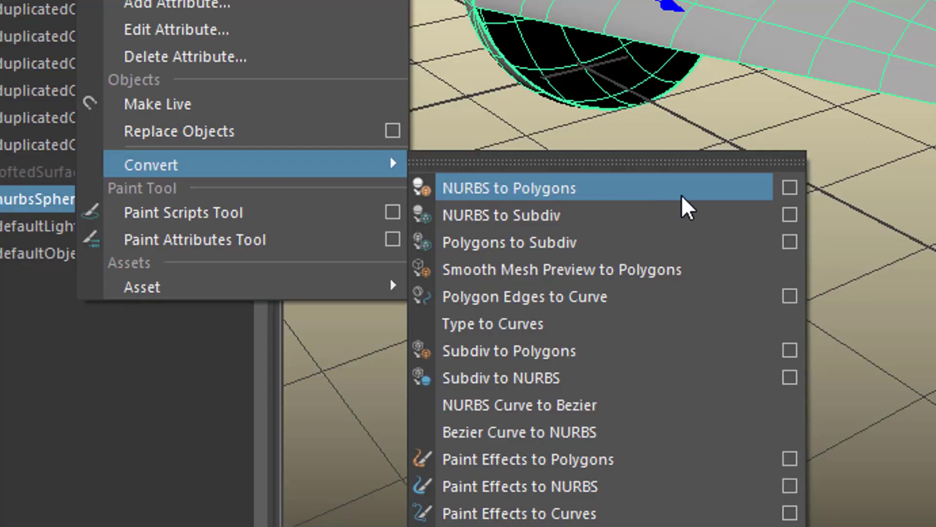
pyautogui.click(790, 188)
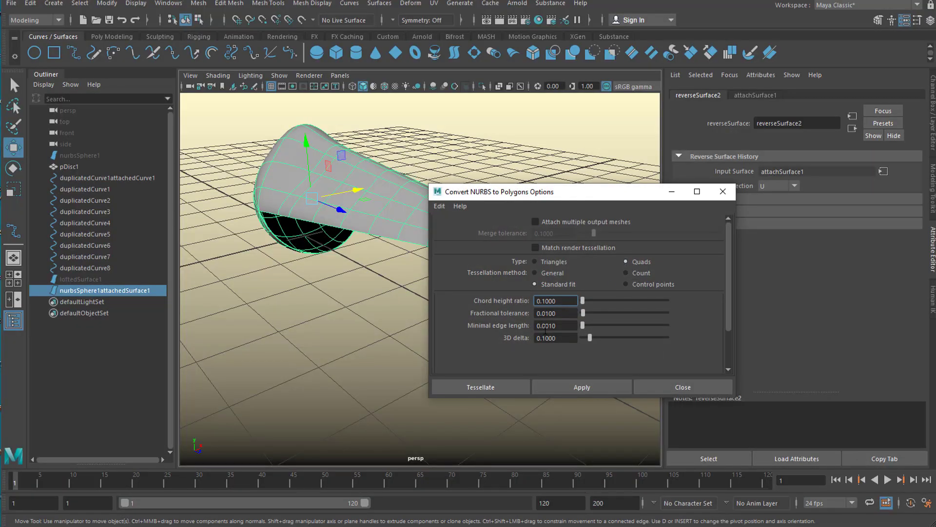
pyautogui.click(589, 385)
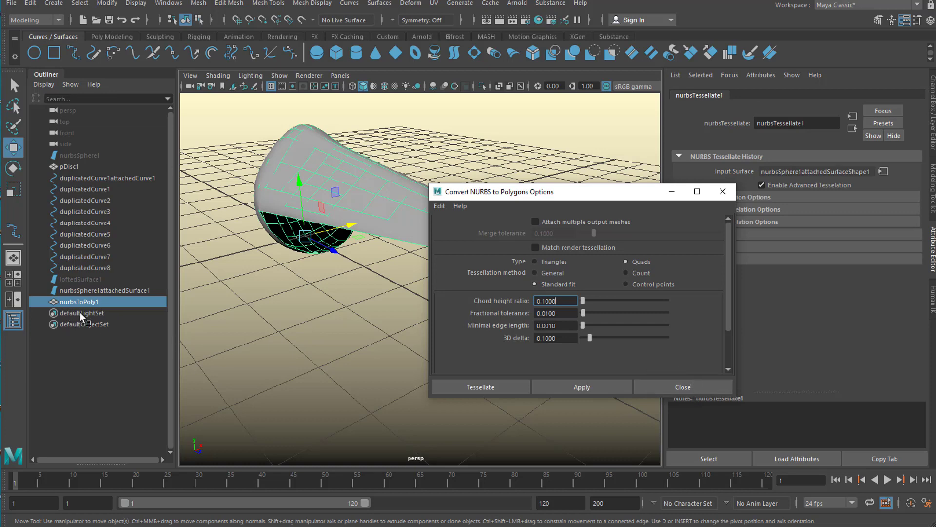
pyautogui.click(723, 191)
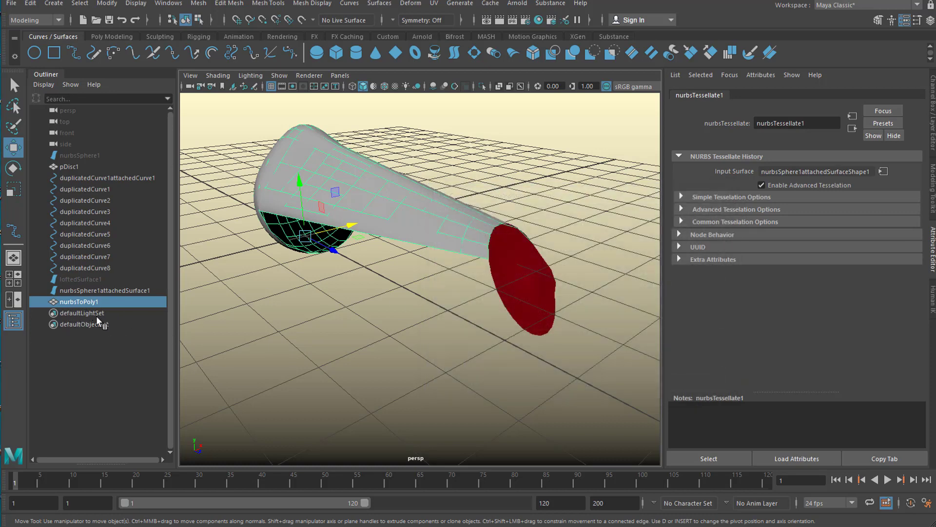
# - Hide the original attached NURBS surface with Ctrl+H and select nurbsToPoly1
pyautogui.click(108, 291)
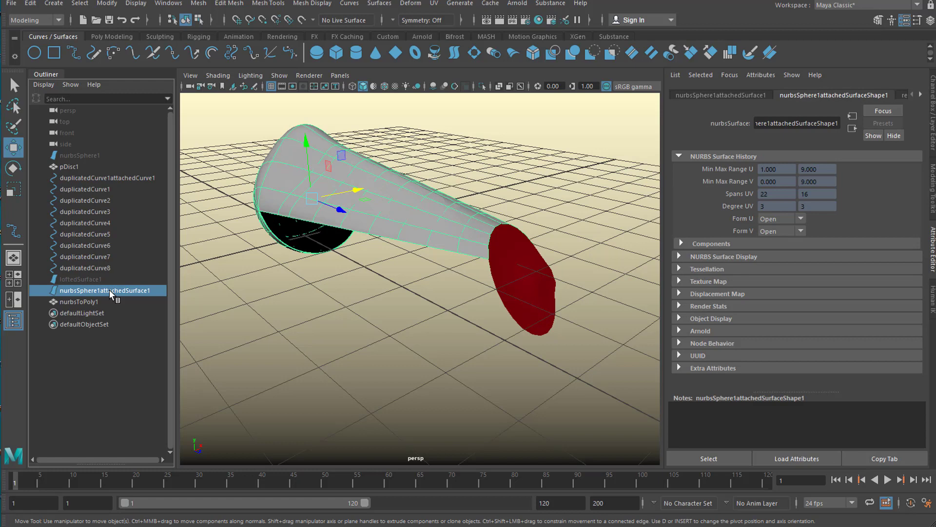
pyautogui.hotkey('ctrl', 'h')
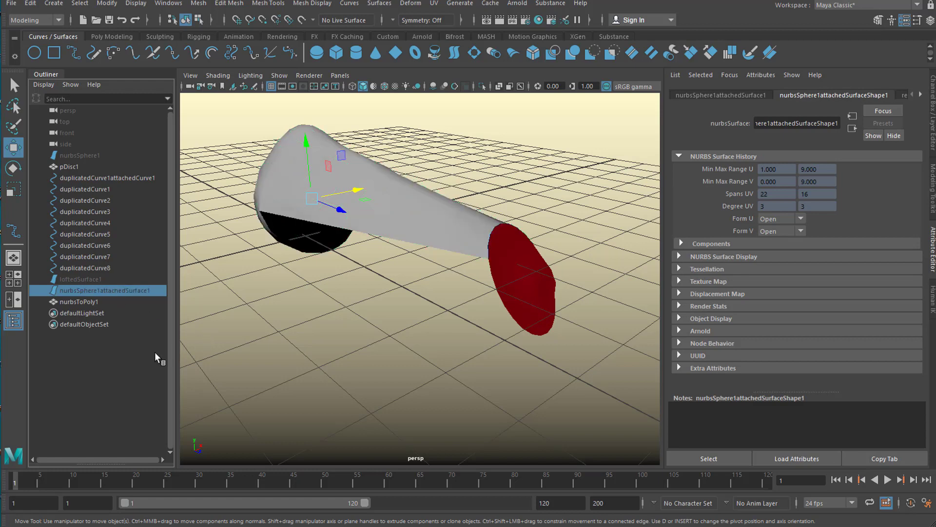
pyautogui.click(94, 302)
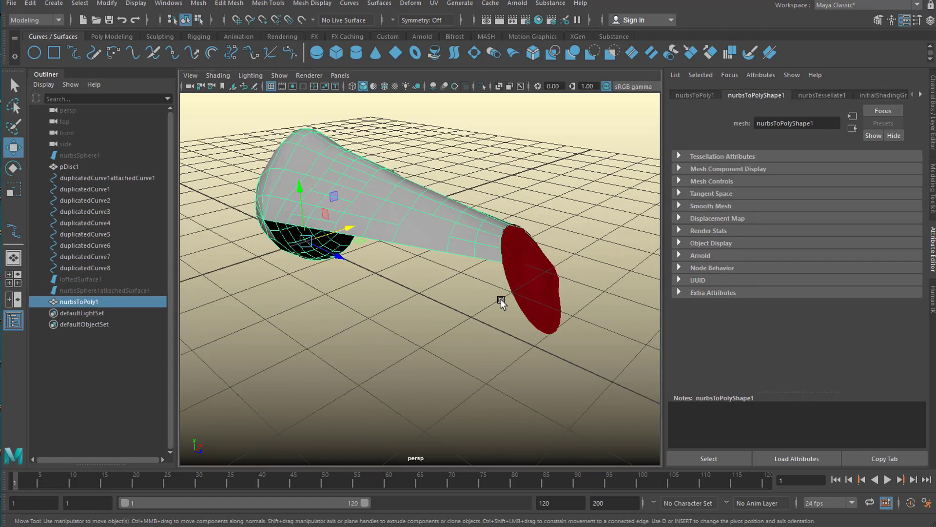
# - Combine nurbsToPoly1 and the red disc pDisc1 with Mesh > Combine, then select the resulting nurbsToPoly2
pyautogui.keyDown('shift'); pyautogui.click(529, 278); pyautogui.keyUp('shift')
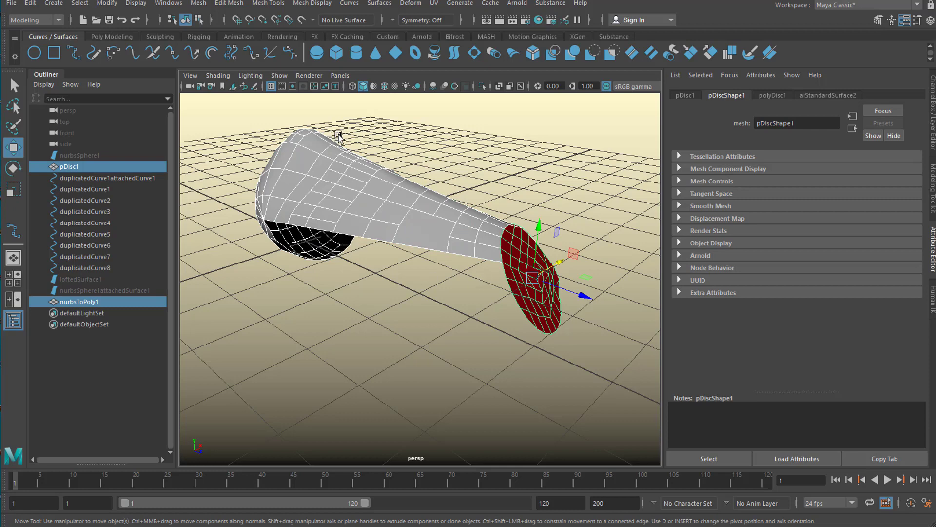
pyautogui.click(198, 4)
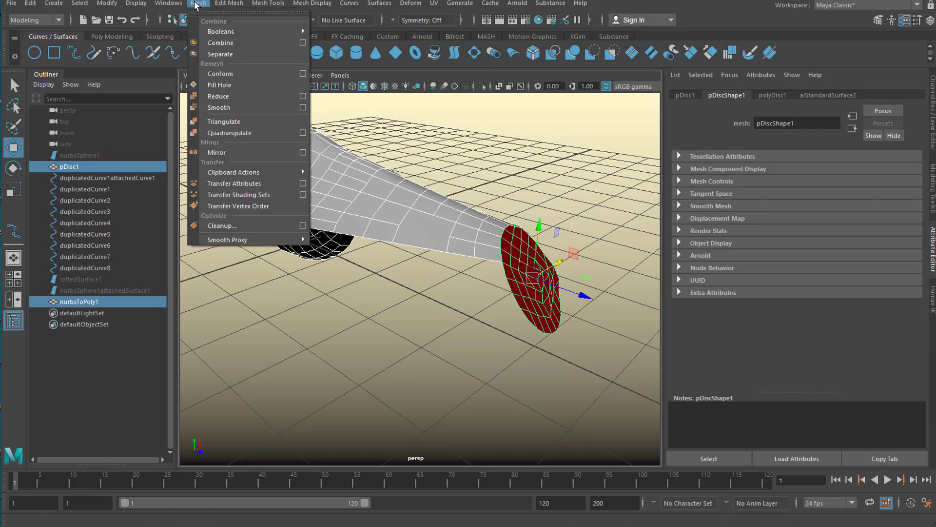
pyautogui.click(229, 43)
pyautogui.click(121, 372)
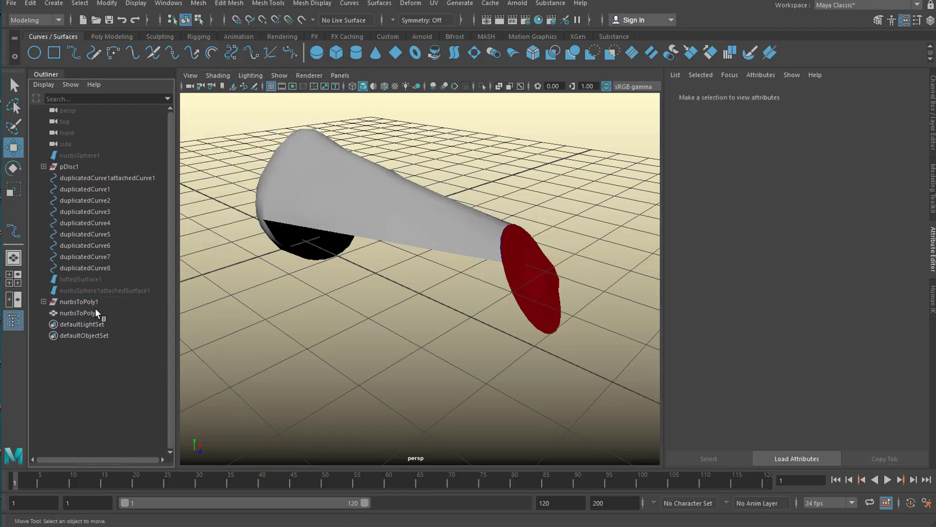
pyautogui.click(96, 317)
pyautogui.keyDown('alt'); pyautogui.moveTo(472, 341); pyautogui.dragTo(560, 342); pyautogui.keyUp('alt')
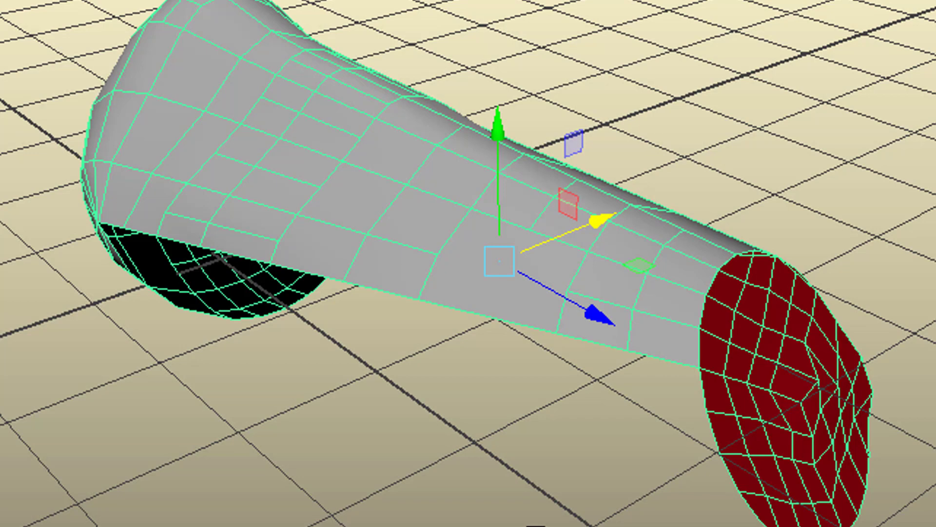